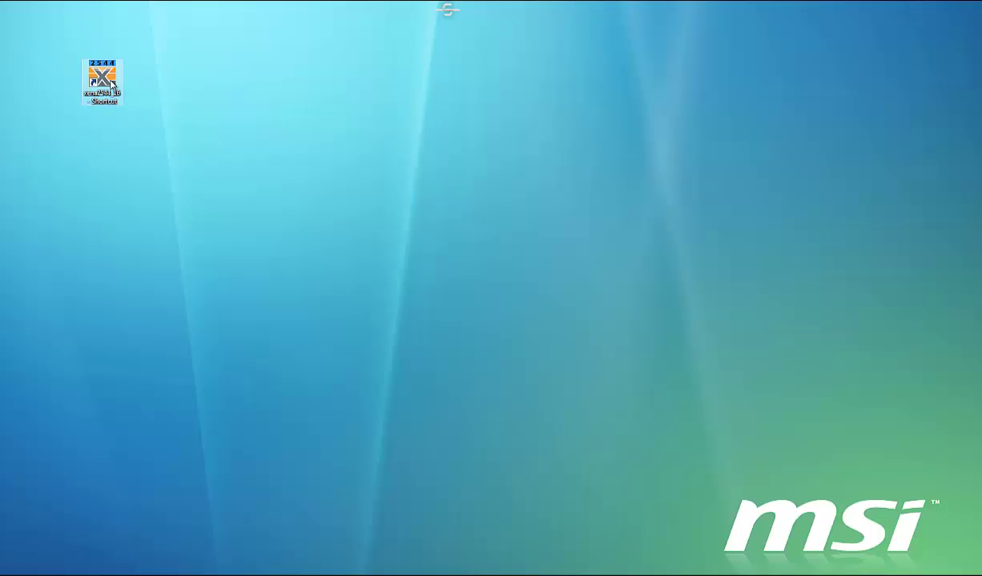
Launch the Xena2544 test application from the desktop.
double_click(110, 80)
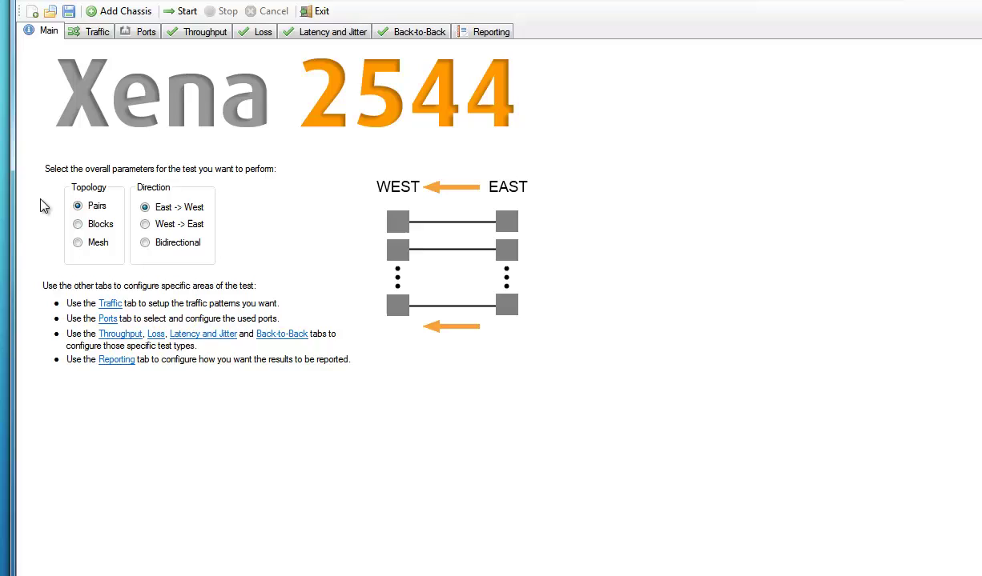
Try the Blocks topology with the West -> East, Bidirectional and East -> West directions, followed by the Mesh topology.
left_click(77, 225)
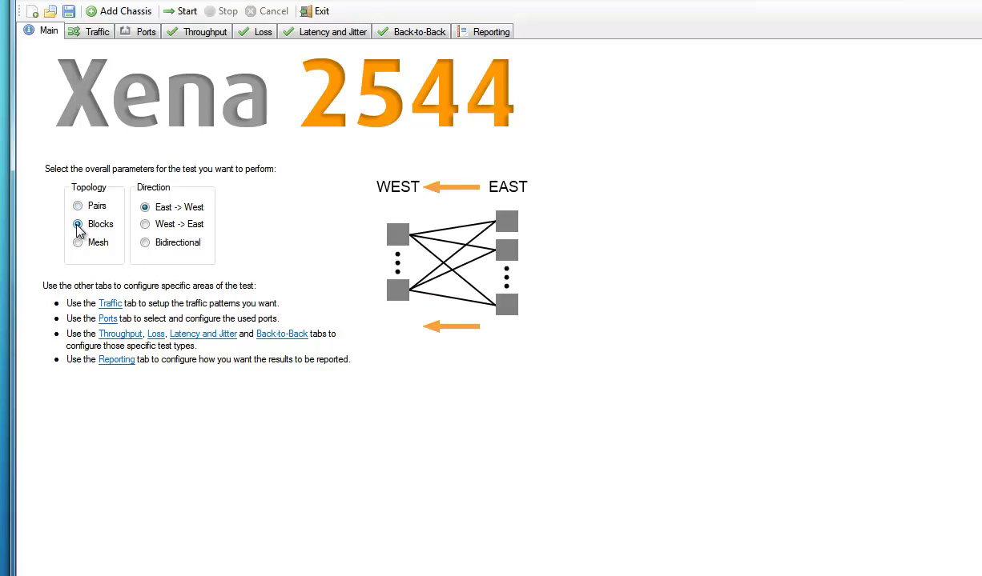
left_click(145, 225)
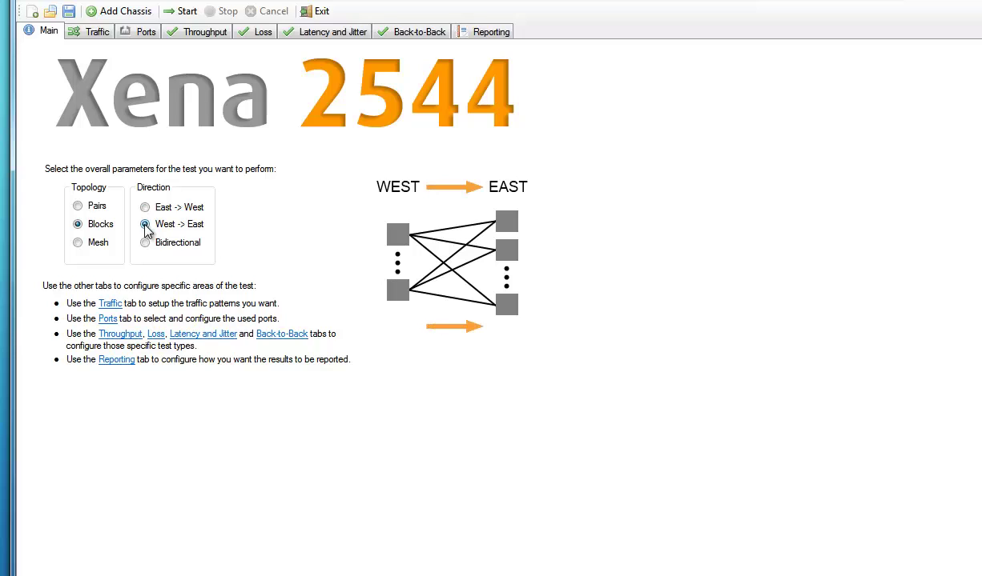
left_click(145, 242)
left_click(145, 225)
left_click(145, 207)
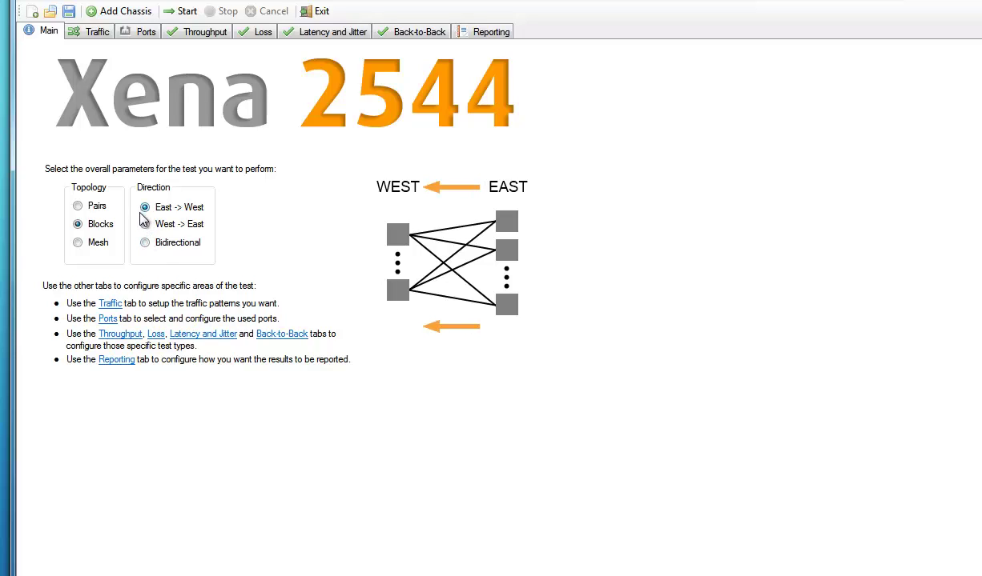
left_click(77, 242)
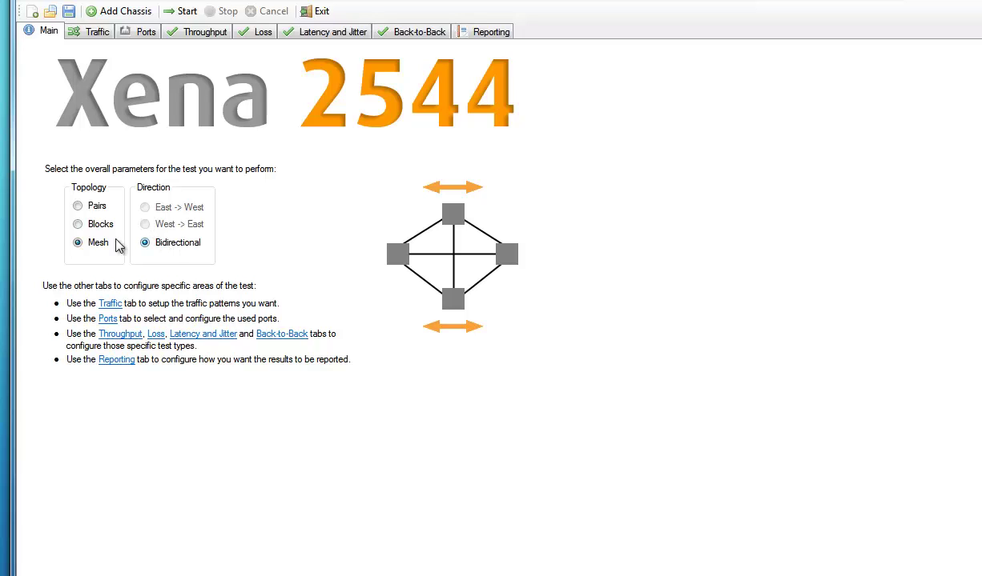
Try the Pairs topology with the East -> West, West -> East and Bidirectional directions.
left_click(78, 206)
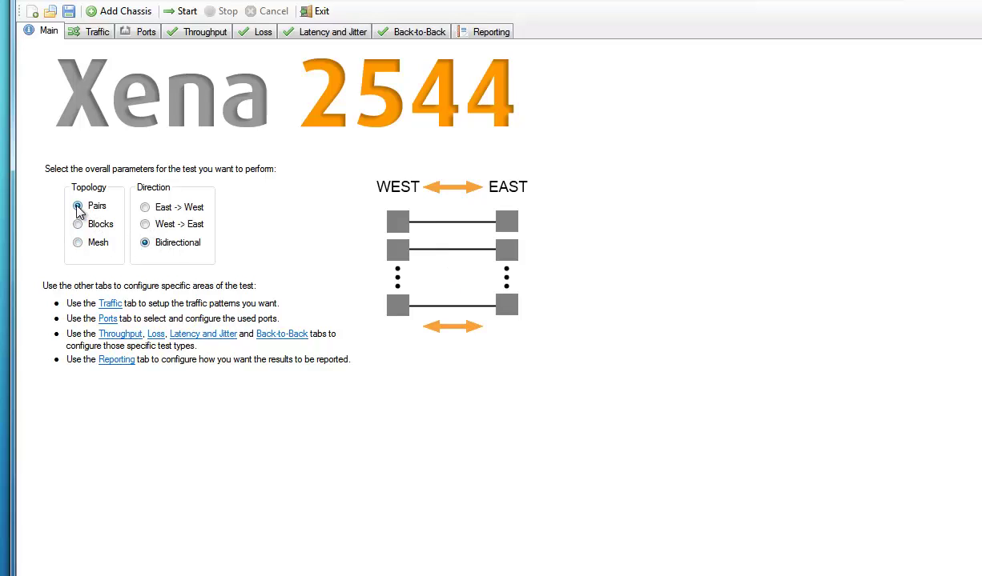
left_click(145, 208)
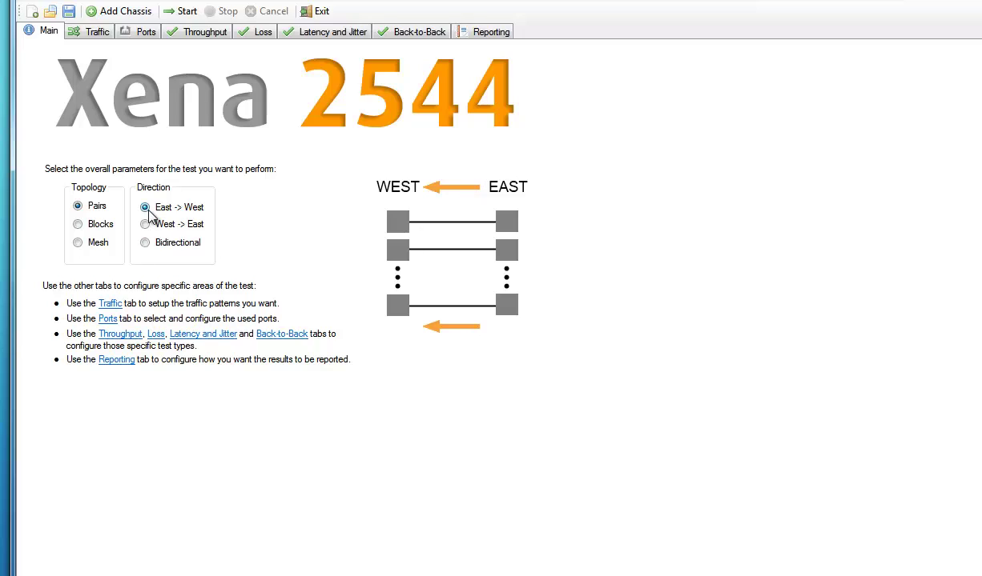
left_click(145, 224)
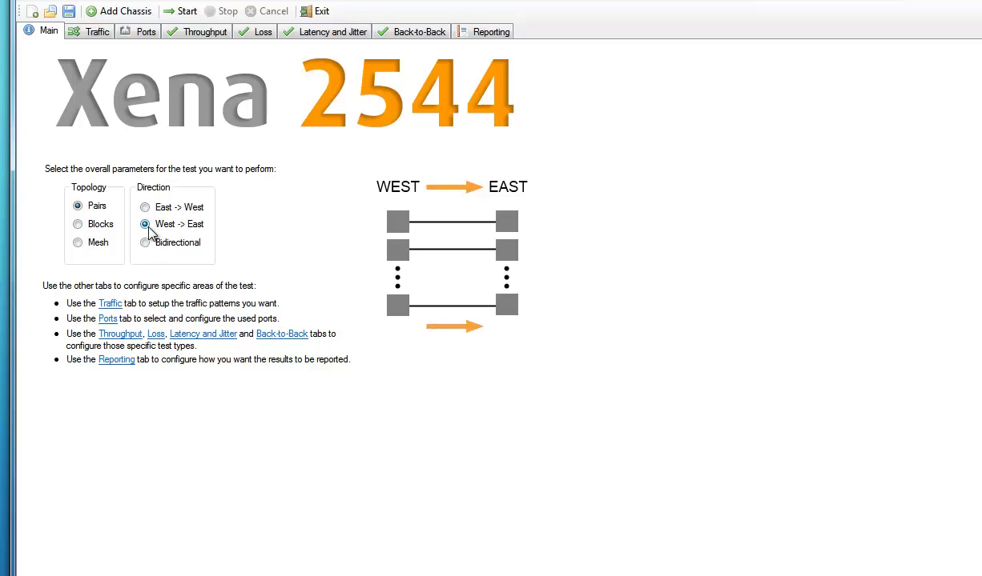
left_click(145, 243)
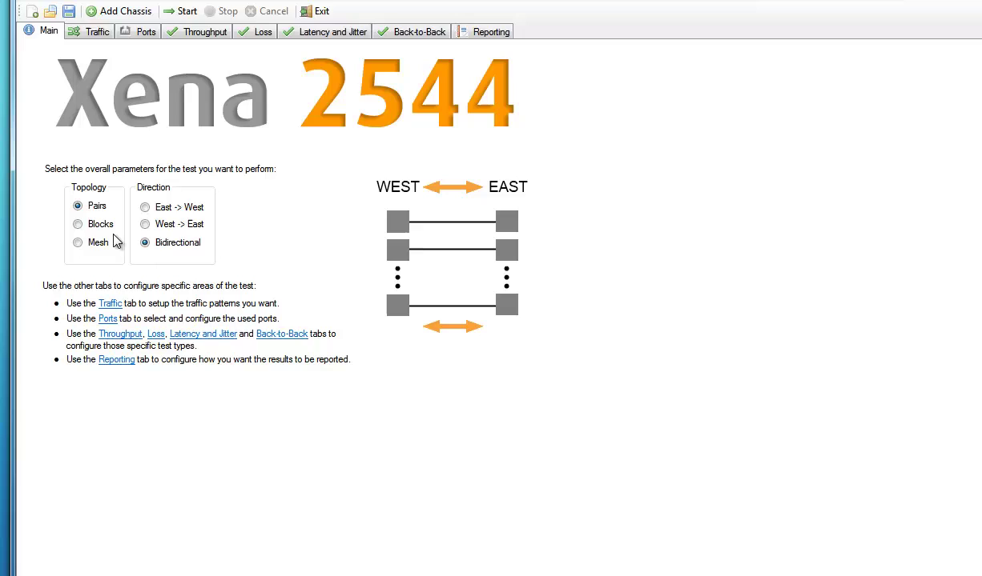
Try the Blocks topology again with all three traffic directions, ending on the Mesh topology.
left_click(80, 225)
left_click(145, 208)
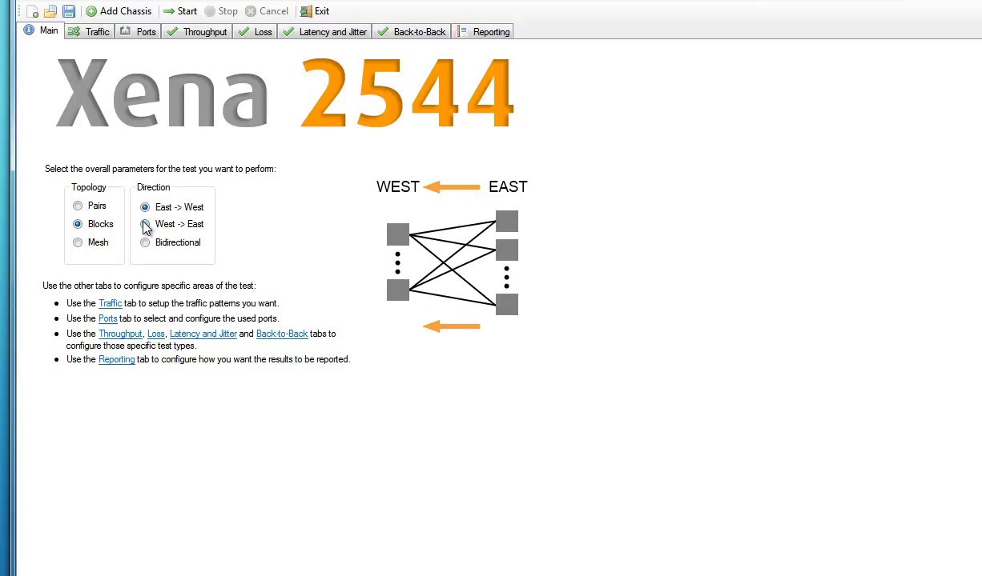
left_click(144, 224)
left_click(145, 245)
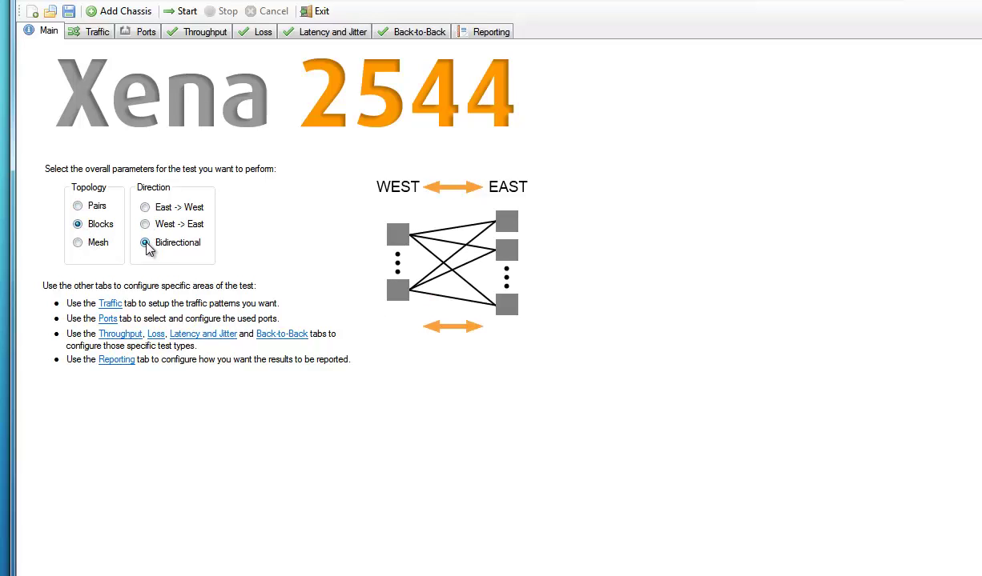
left_click(78, 243)
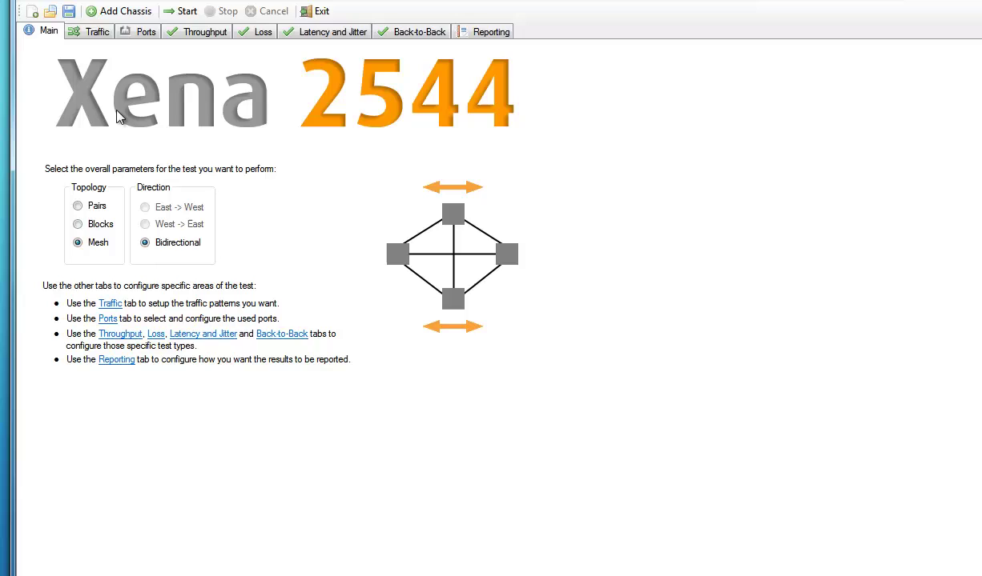
Set the test topology to Pairs with the East -> West direction.
left_click(78, 206)
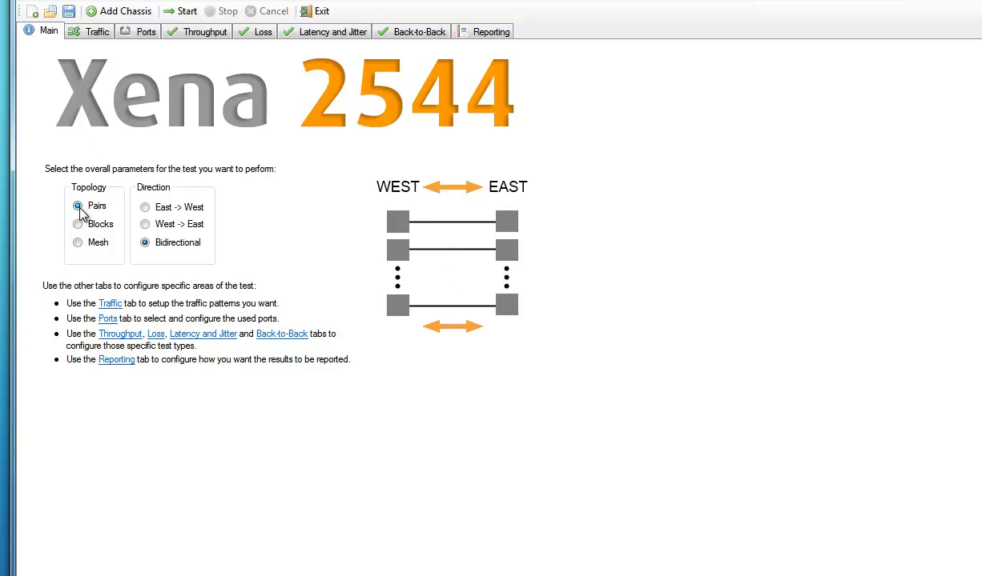
left_click(145, 207)
Add a customer VLAN tag to the packet composition of the traffic and set its C-TAG tag value to 10.
left_click(96, 33)
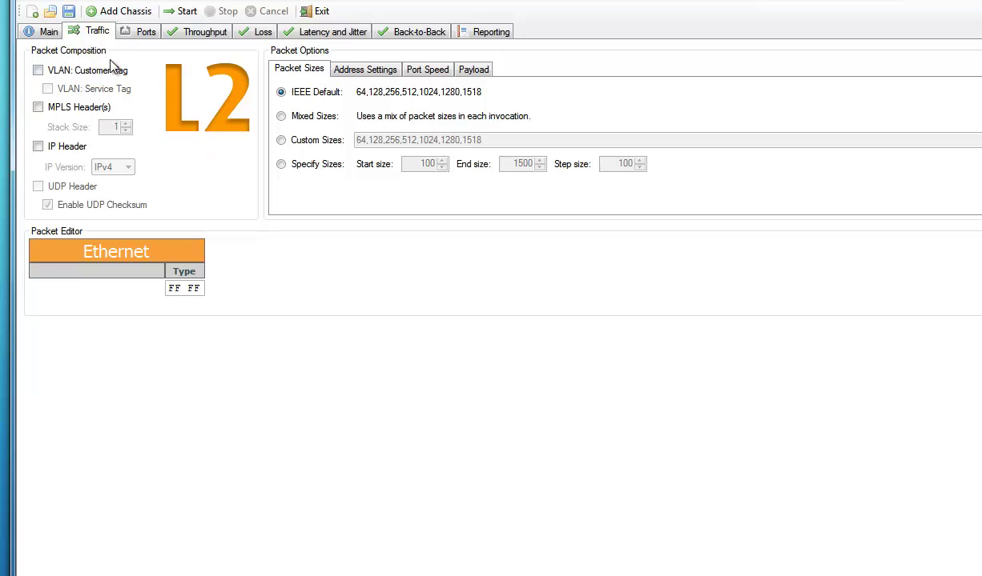
left_click(38, 71)
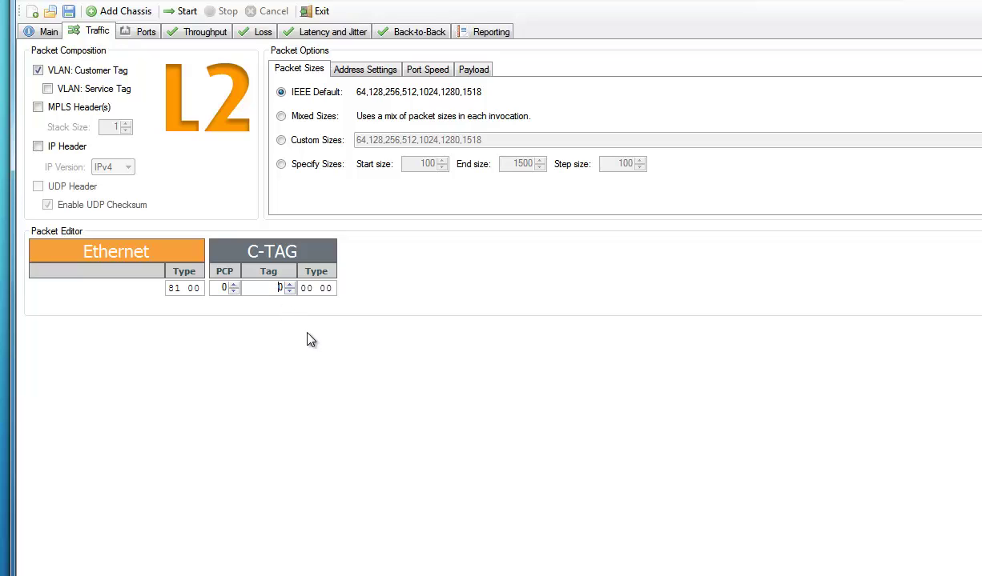
type("1")
Examine the address, port speed and payload settings in the traffic's packet options.
left_click(359, 73)
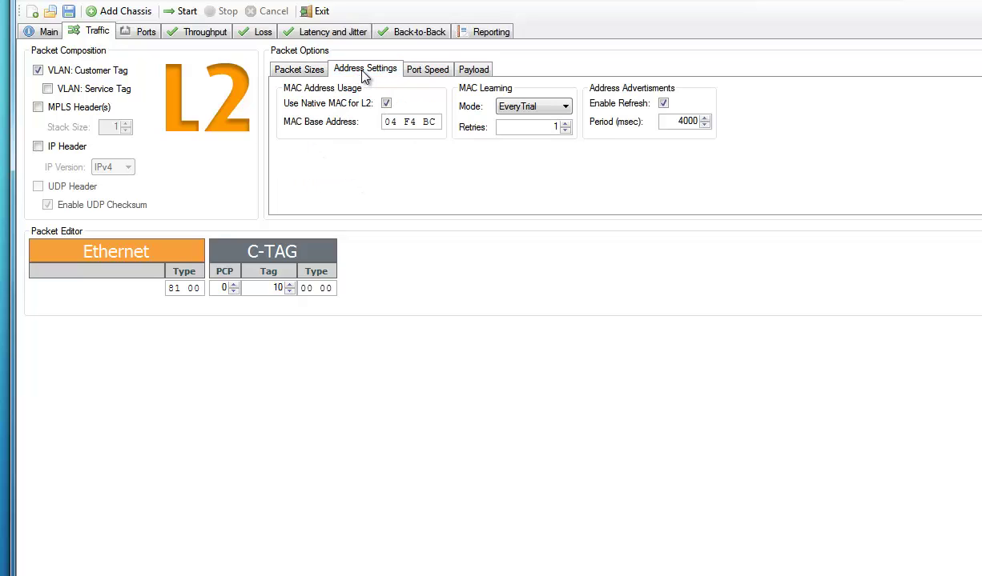
left_click(431, 72)
left_click(474, 72)
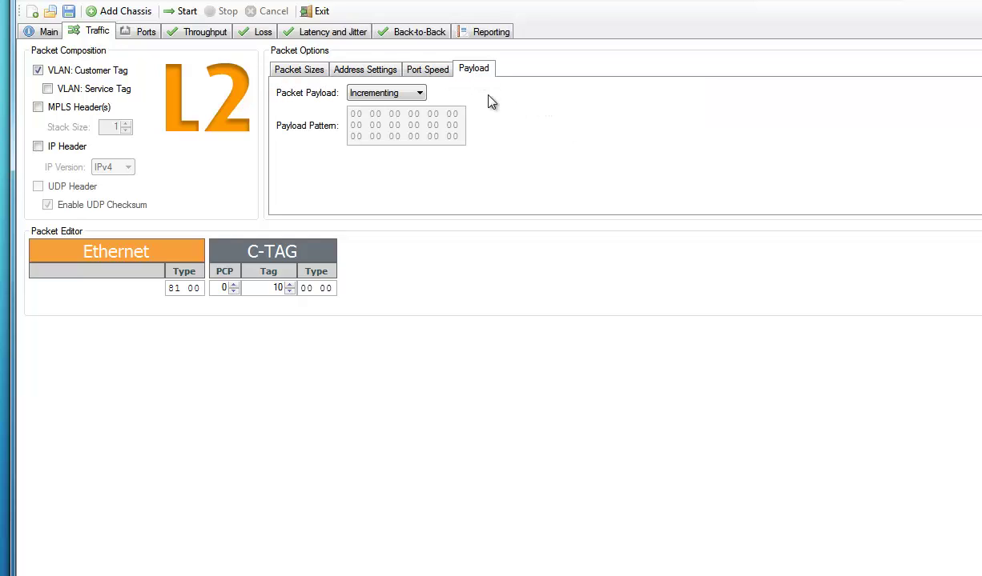
left_click(412, 69)
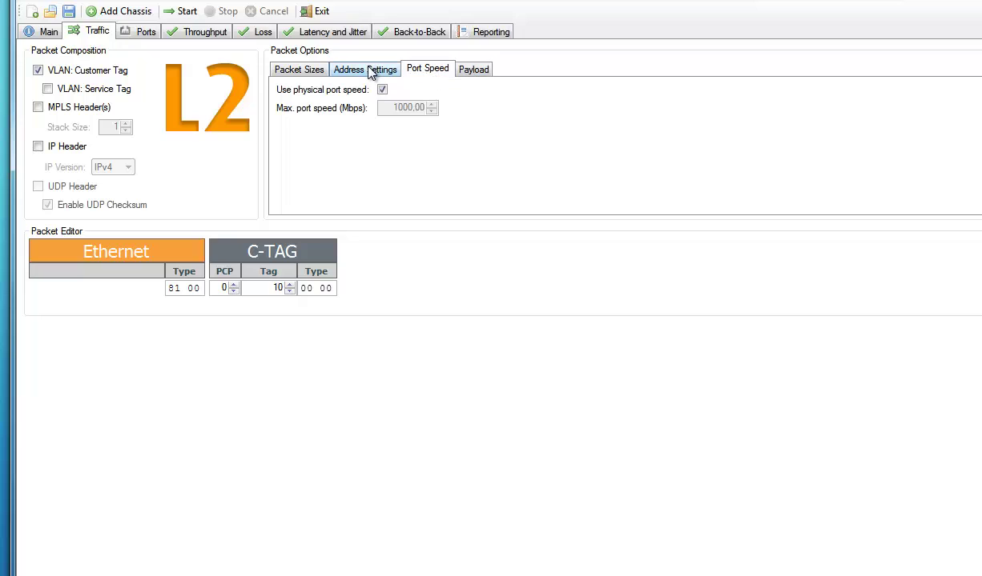
left_click(373, 70)
Switch the packet sizes to custom and define them as 64 and 512.
left_click(303, 73)
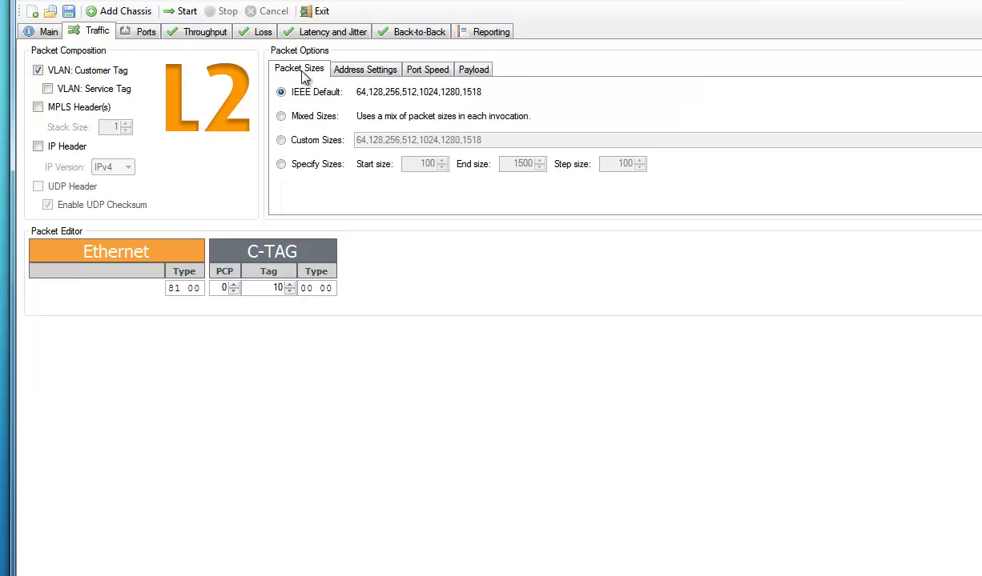
left_click(281, 141)
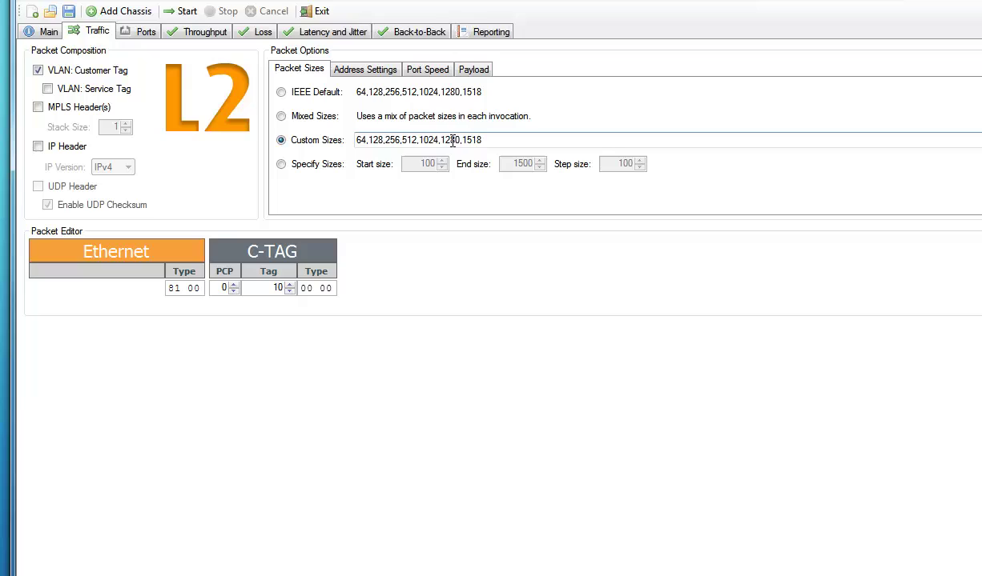
left_click_drag(372, 141, 513, 139)
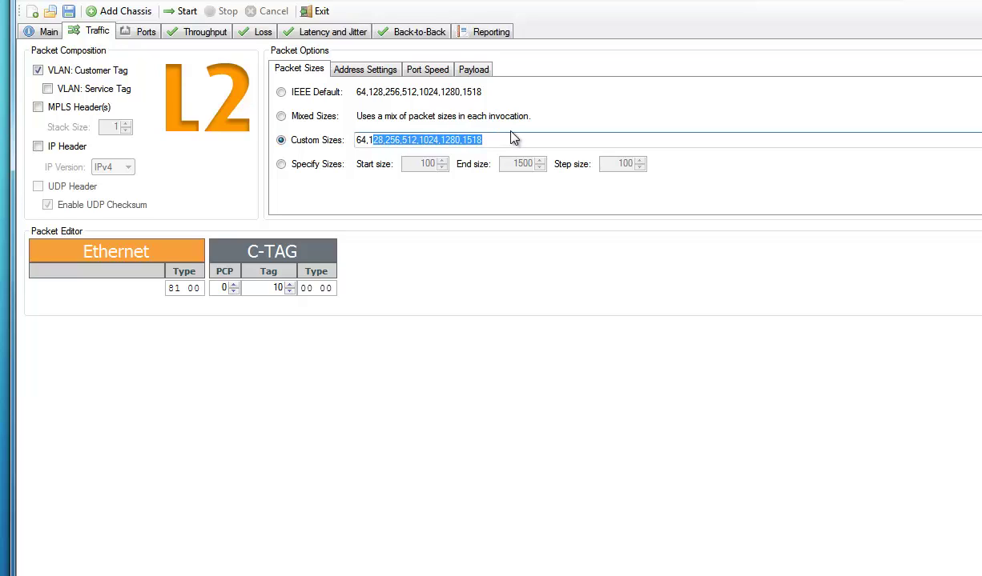
key("BackSpace")
key("BackSpace")
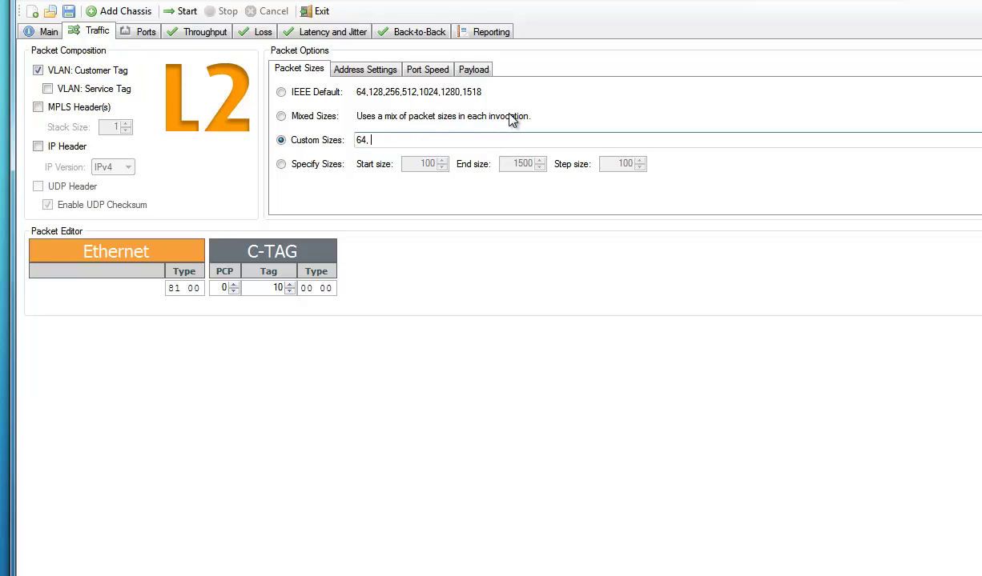
type("512")
Add the Xena chassis at IP address 87.63.85.110 with port number 22606, keeping the prefilled password.
left_click(134, 14)
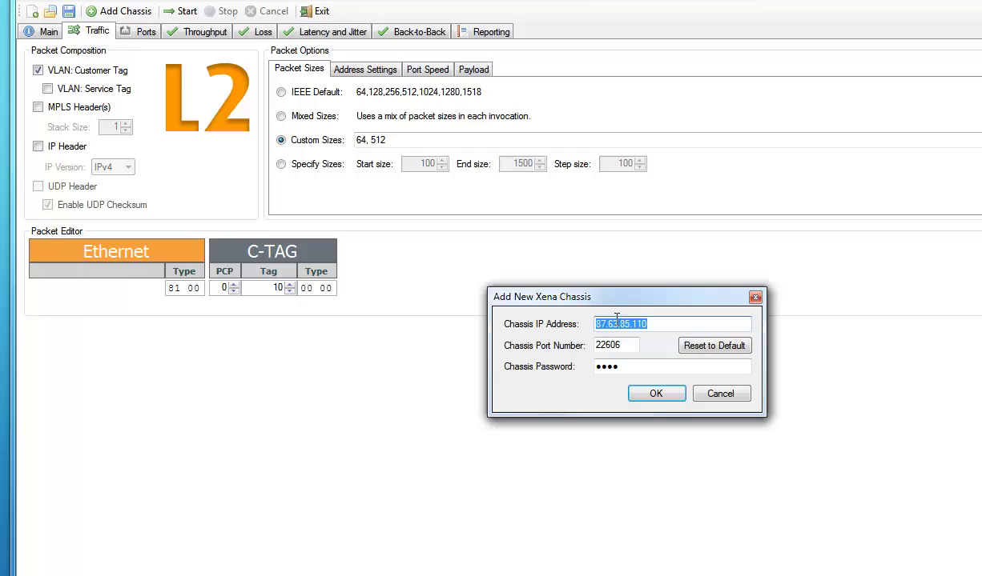
left_click(621, 345)
left_click(655, 395)
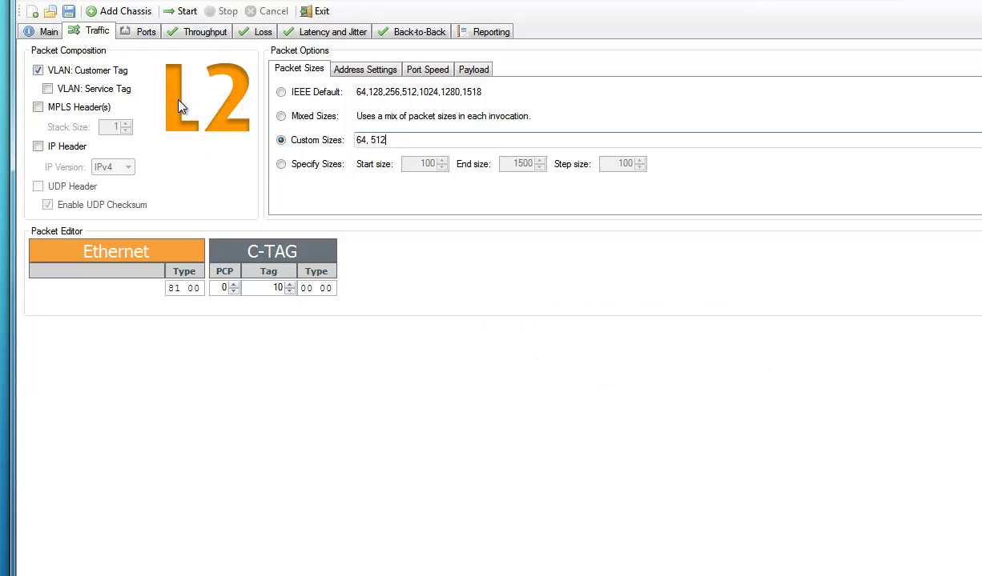
Show all ports of the chassis, including unused ones, and expand Modules 1 and 2.
left_click(143, 32)
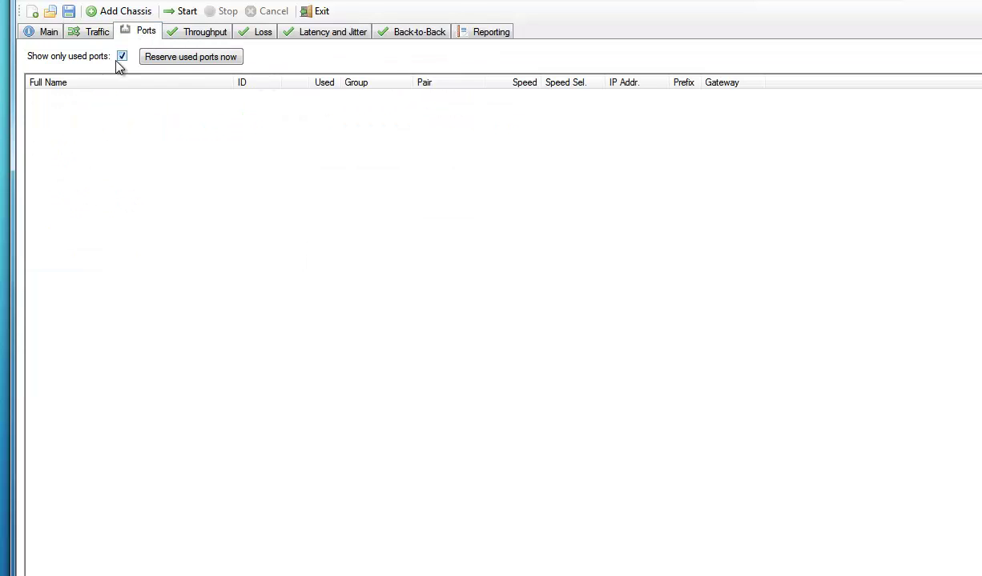
left_click(121, 57)
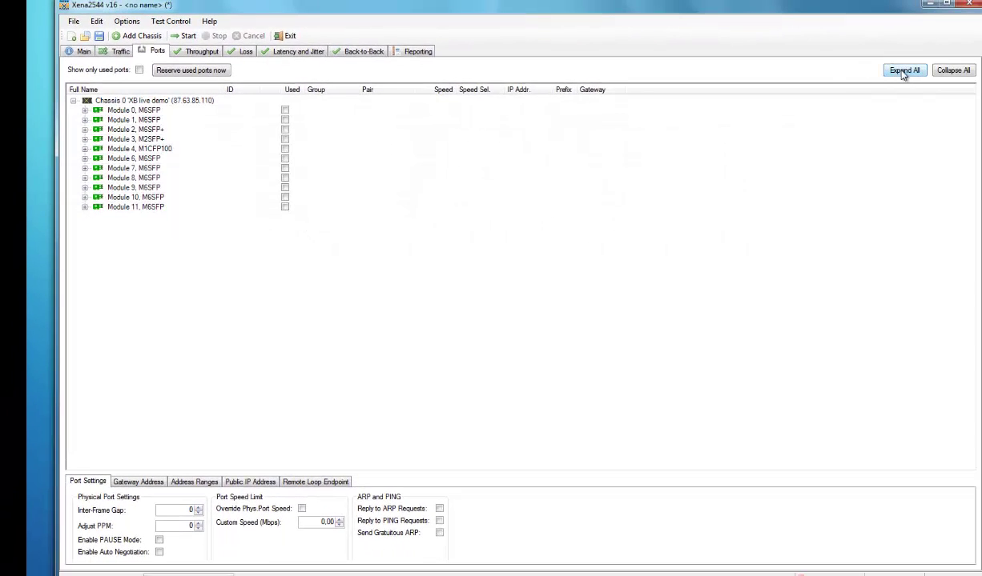
left_click(904, 71)
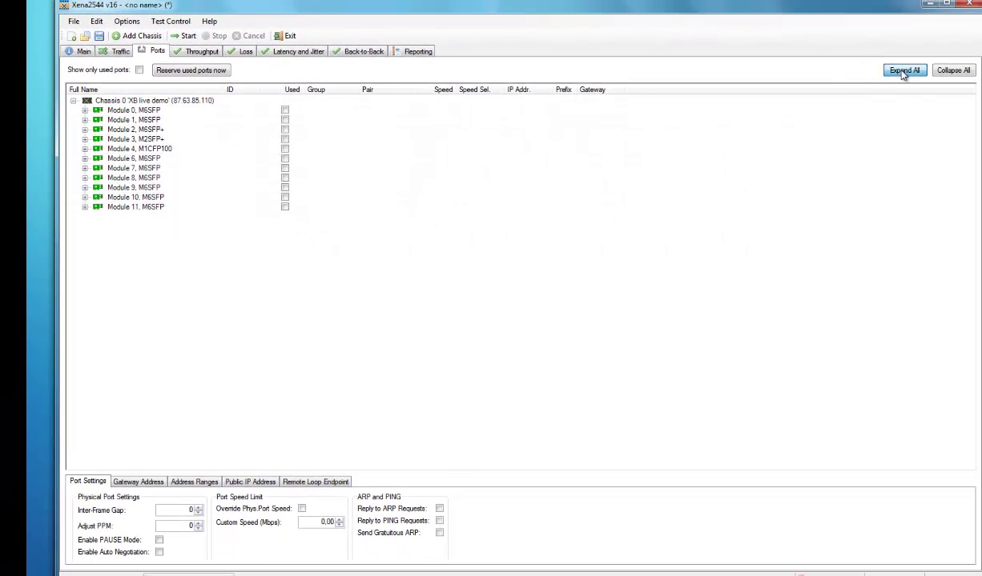
left_click(961, 72)
left_click(85, 120)
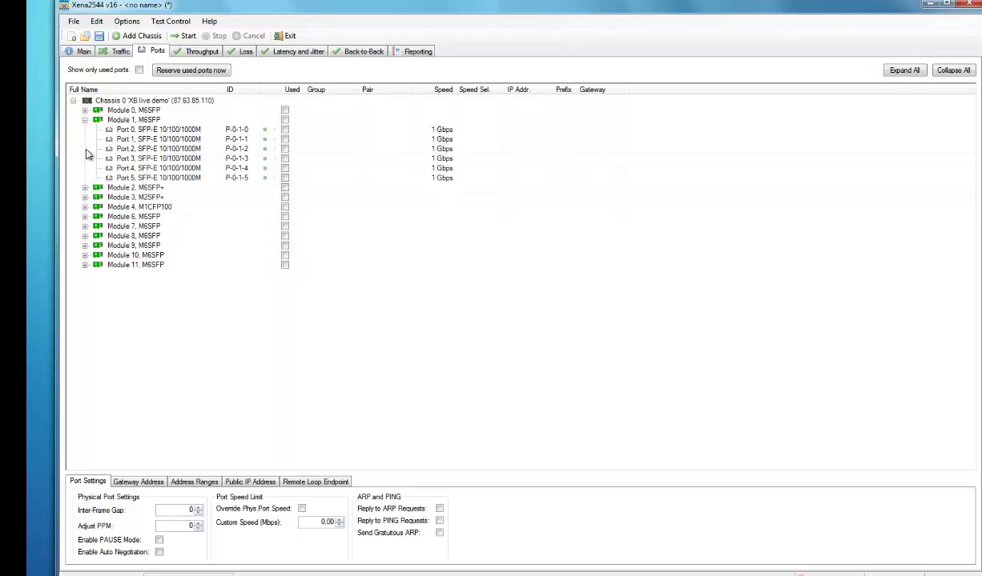
left_click(85, 188)
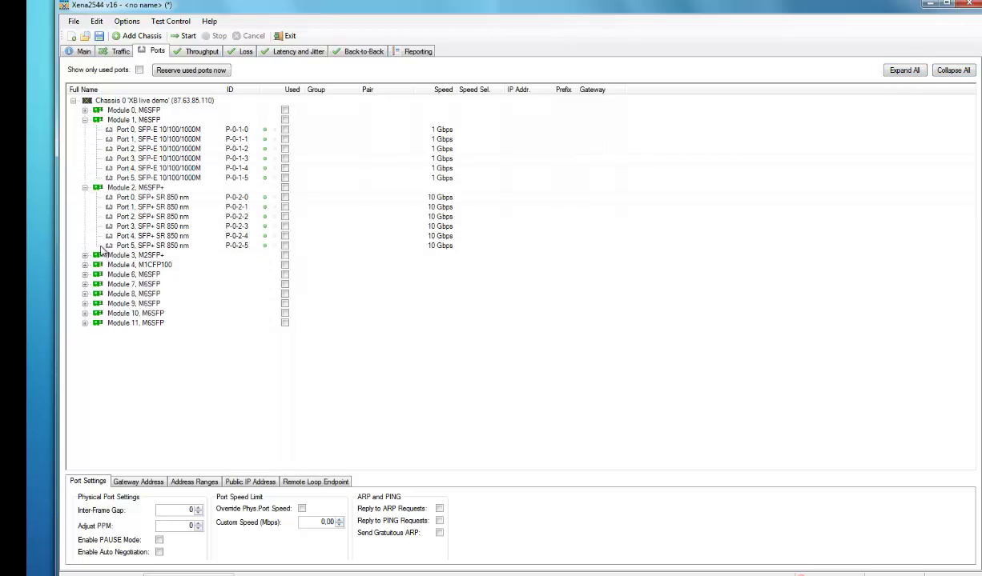
Expand Module 10 and mark its Port 2 and Port 3 as used for the test.
left_click(85, 313)
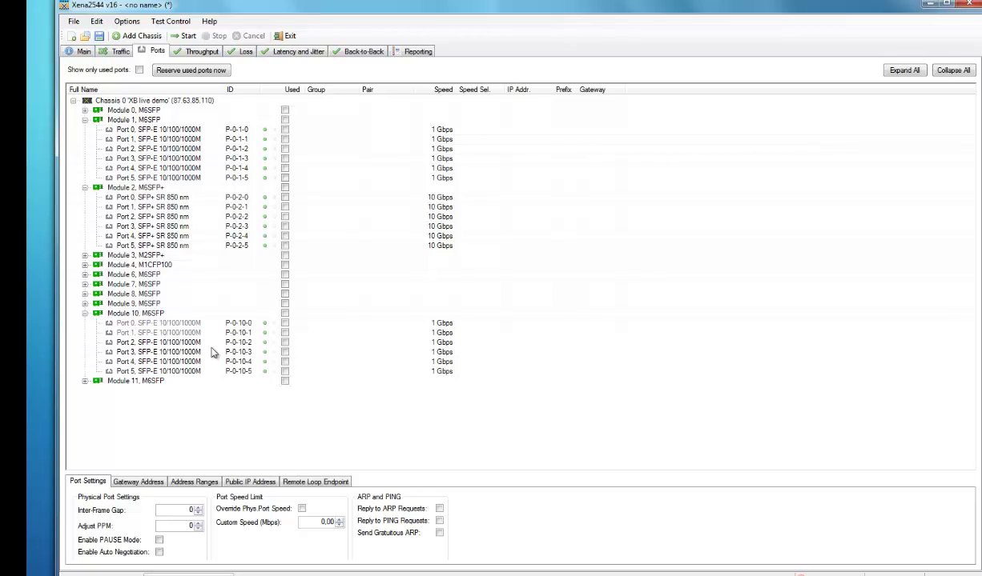
left_click(285, 342)
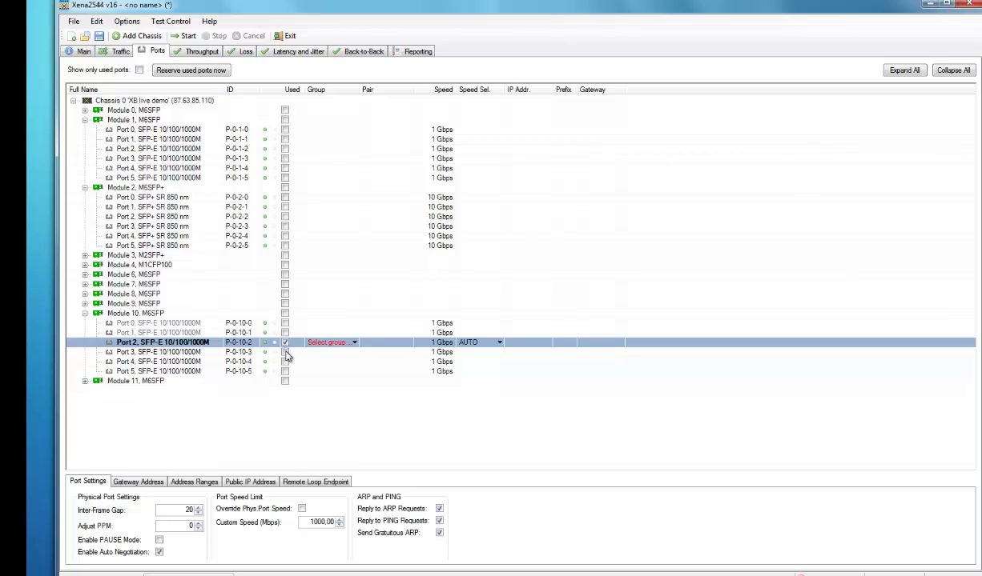
left_click(285, 352)
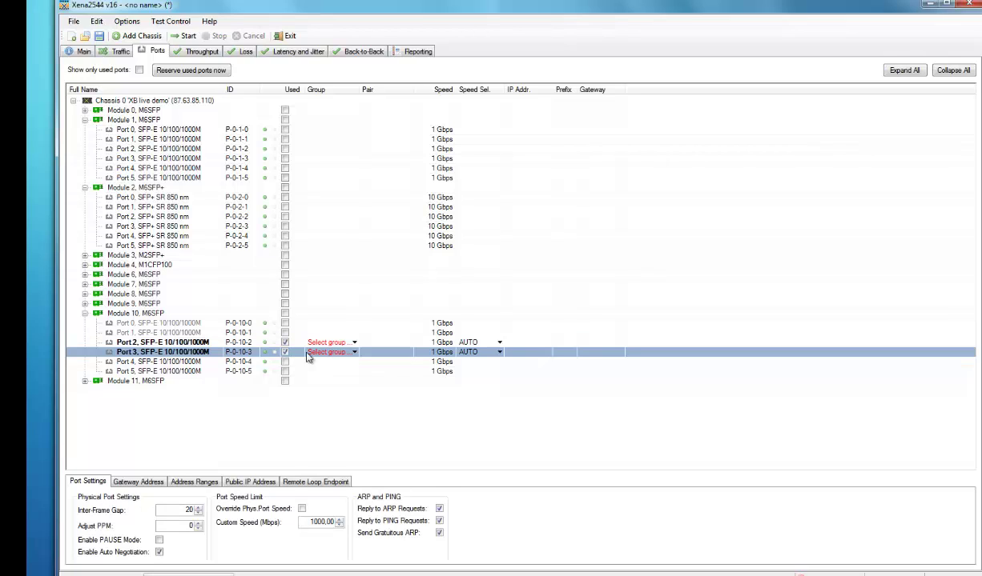
Limit the port list to used ports and assign Module 10's Port 2 to the EAST group.
left_click(139, 70)
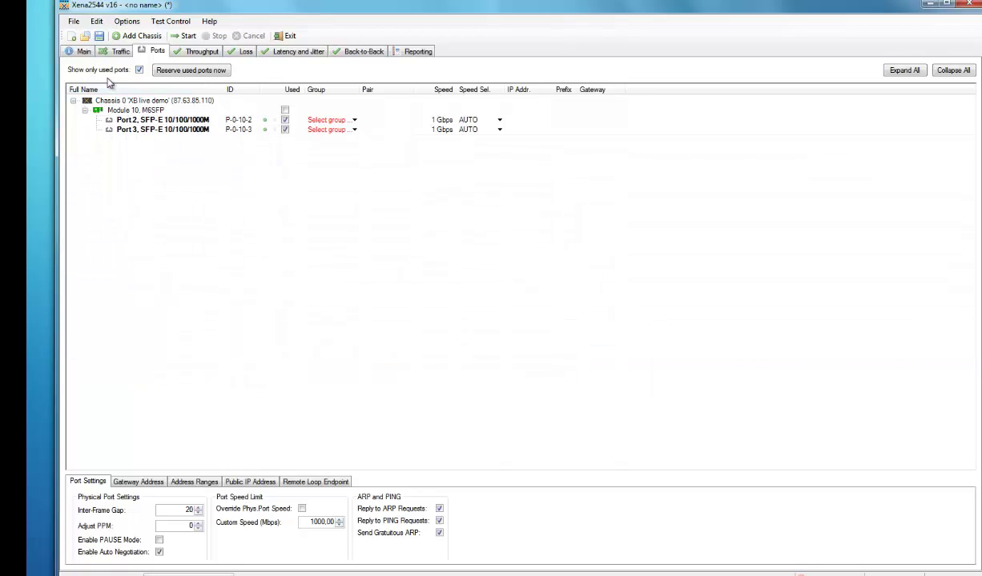
left_click(330, 121)
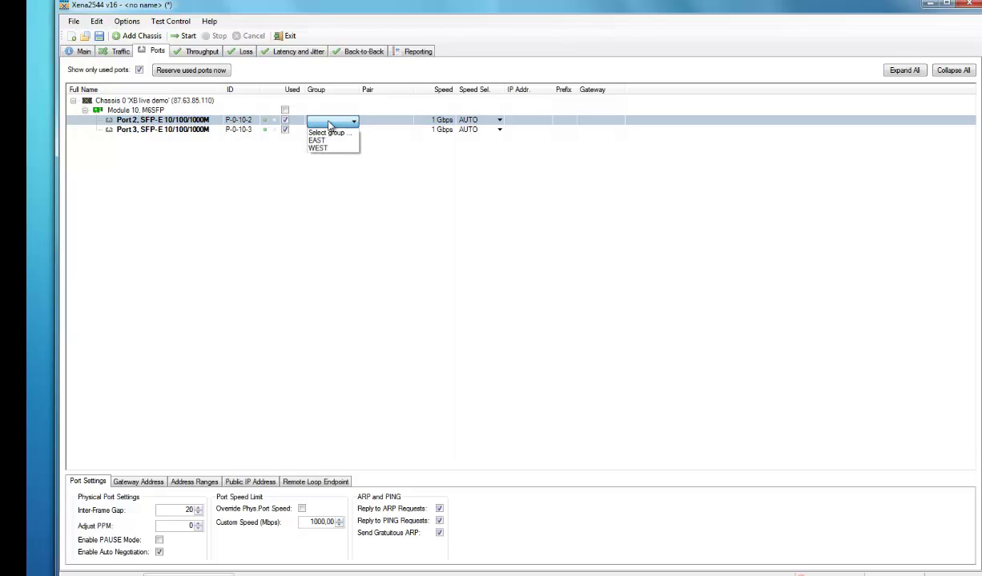
left_click(320, 142)
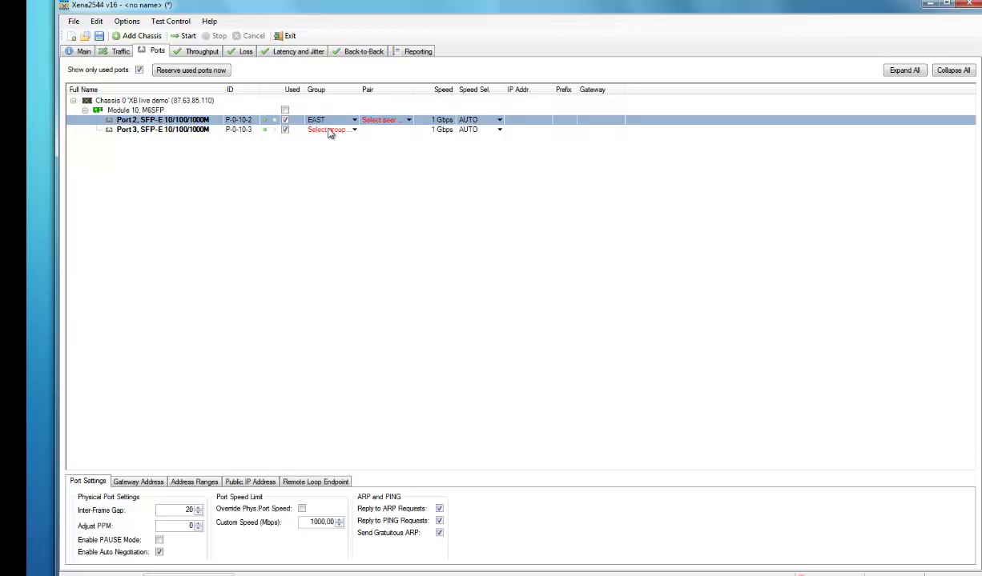
Assign Module 10's Port 3 to the WEST group and pair Port 2 with Port 3.
left_click(329, 131)
left_click(326, 158)
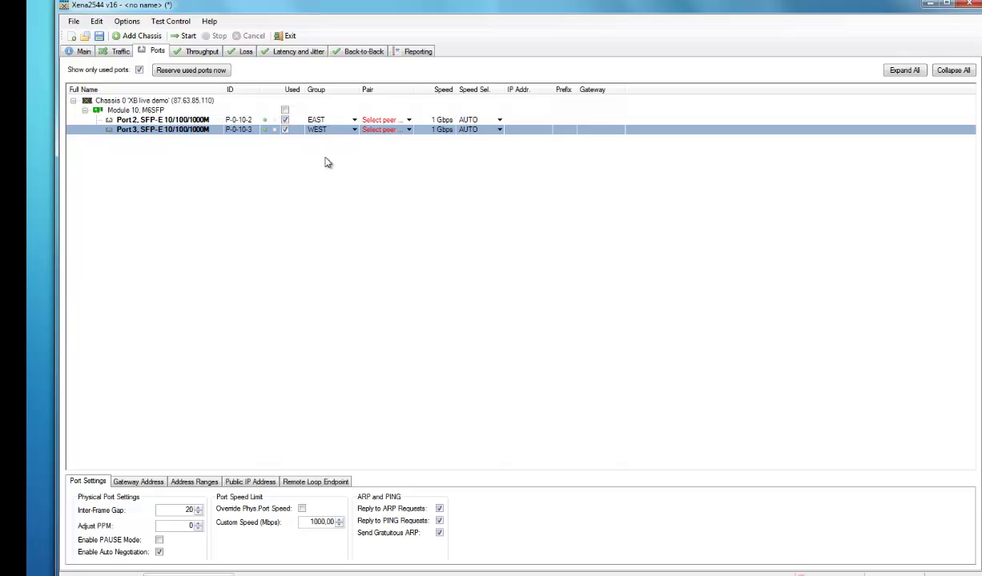
left_click(387, 121)
left_click(380, 149)
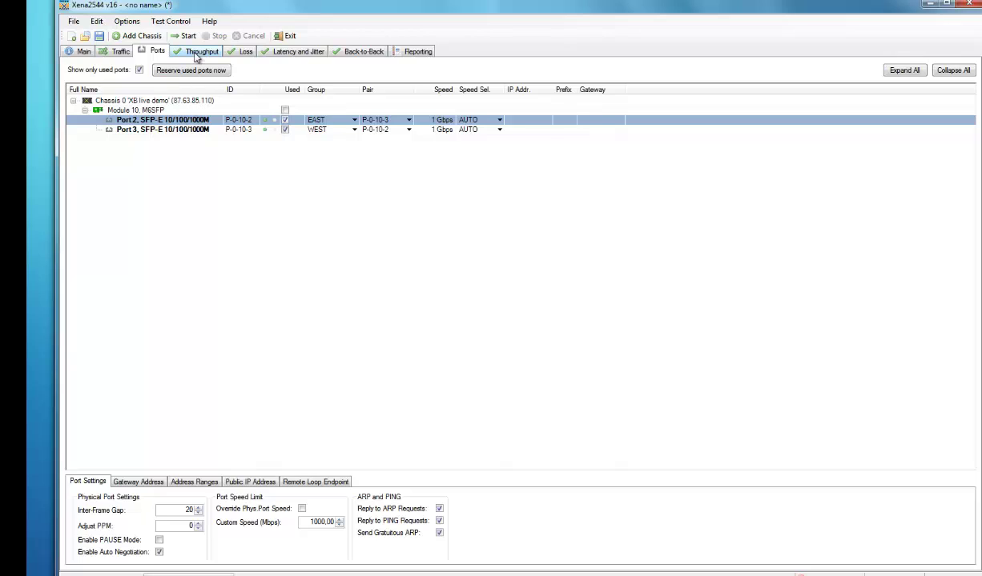
Look through the settings of the Throughput, Loss, Latency and Jitter, and Back-to-Back test types.
left_click(199, 52)
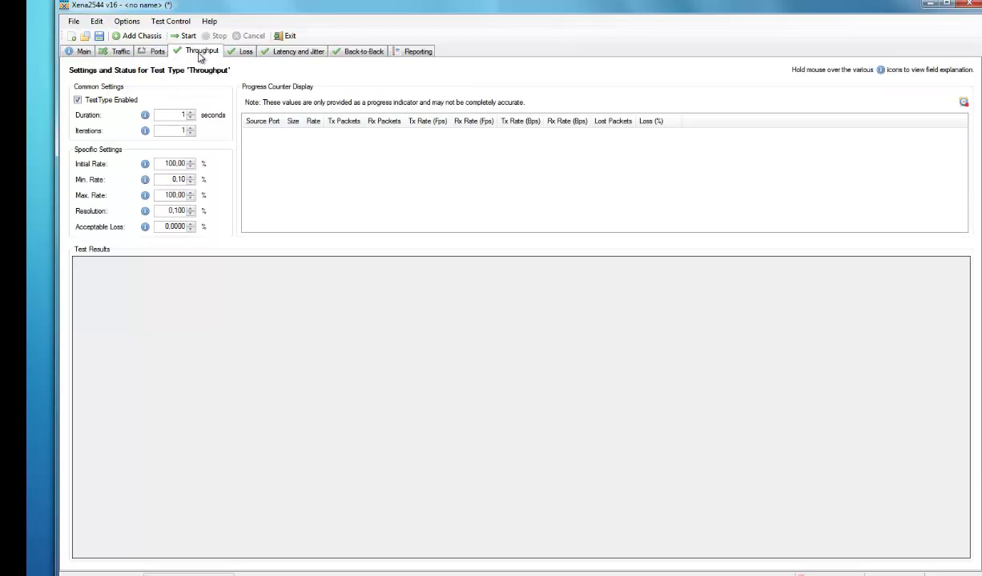
left_click(244, 53)
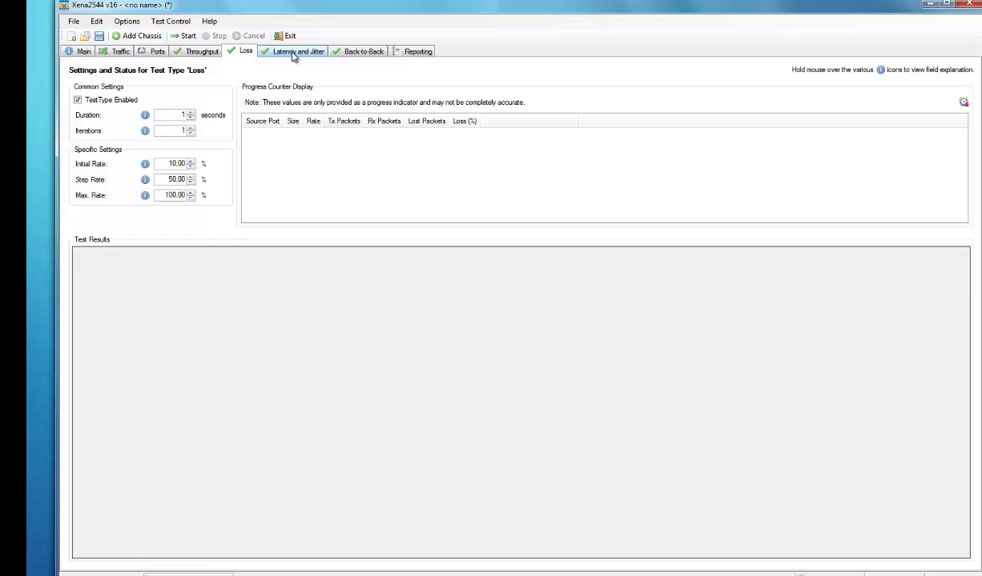
left_click(296, 53)
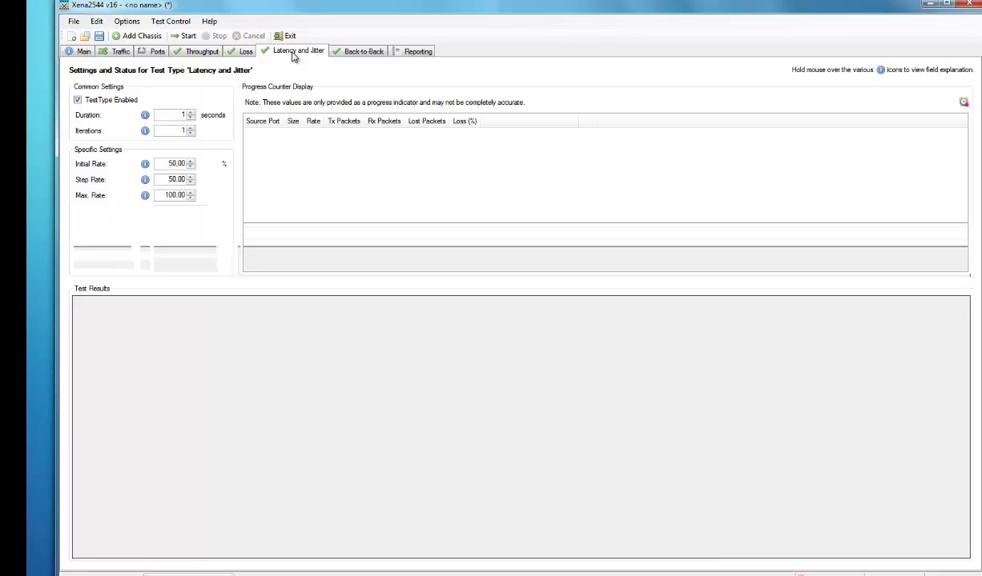
left_click(357, 52)
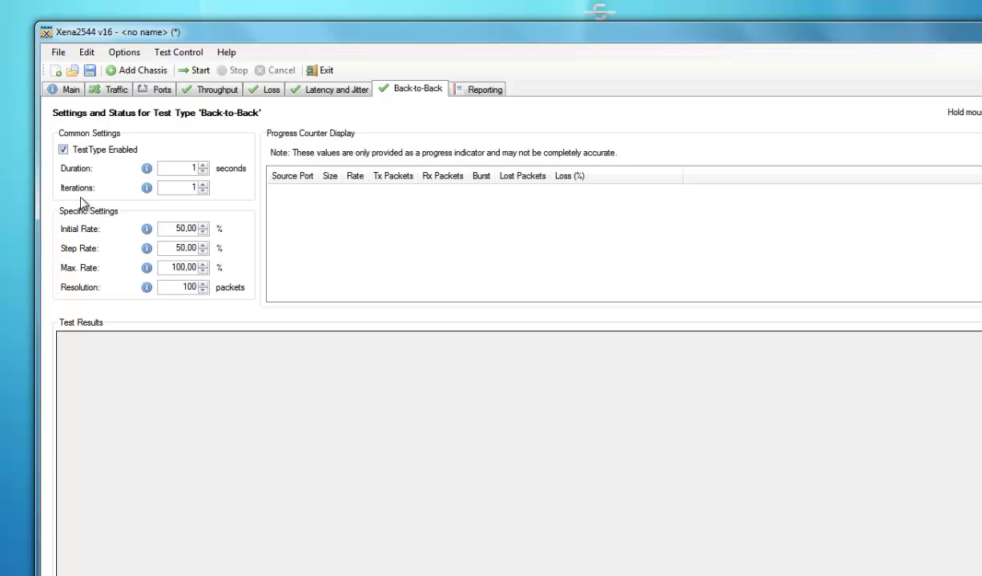
Try adjusting the duration and iterations of the Back-to-Back test, and return both to 1.
left_click(204, 166)
left_click(204, 173)
left_click(203, 173)
left_click(203, 173)
left_click(204, 183)
left_click(203, 184)
left_click(204, 191)
Read the explanations of the Back-to-Back test's iterations, initial rate and step rate.
mouse_move(147, 190)
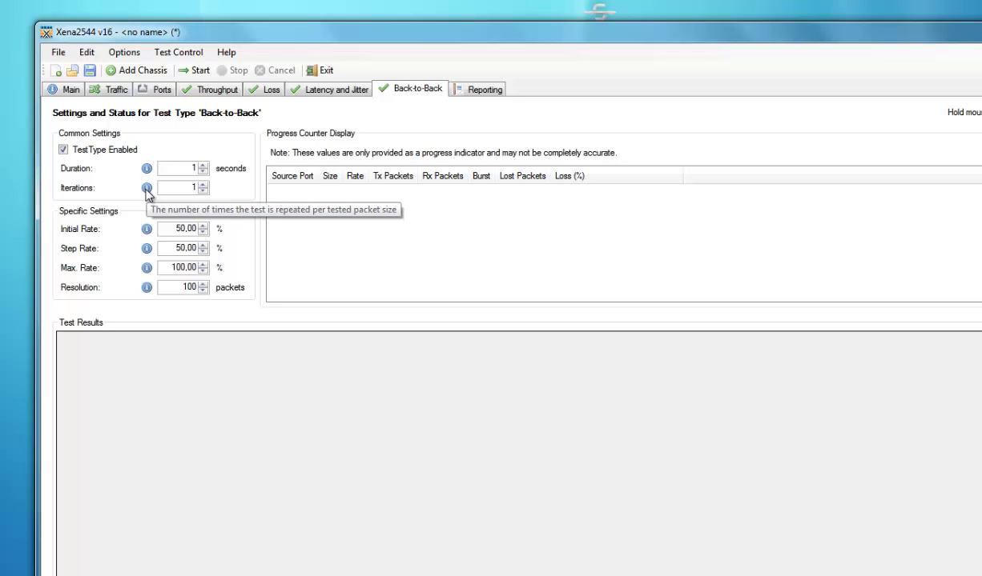
mouse_move(147, 233)
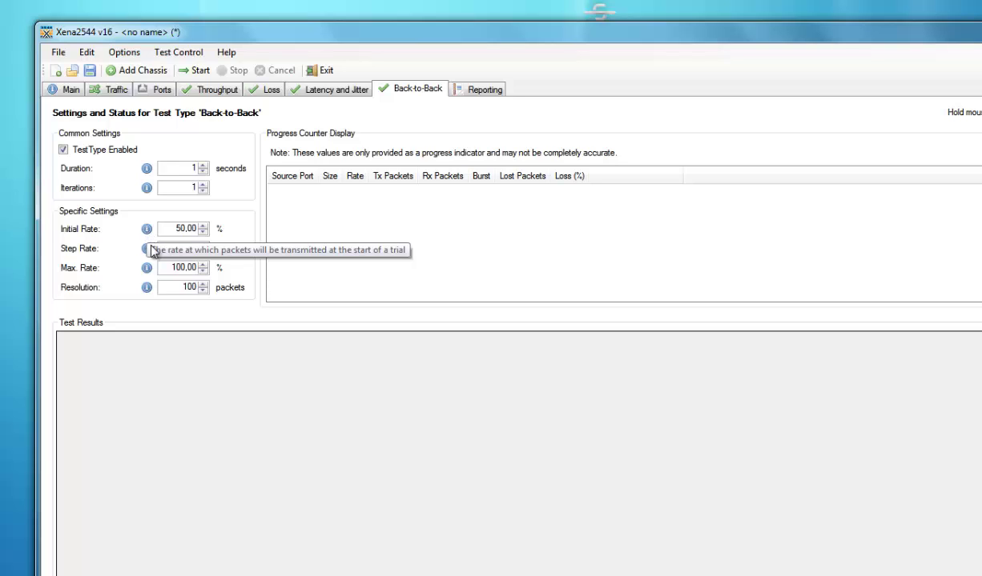
mouse_move(152, 254)
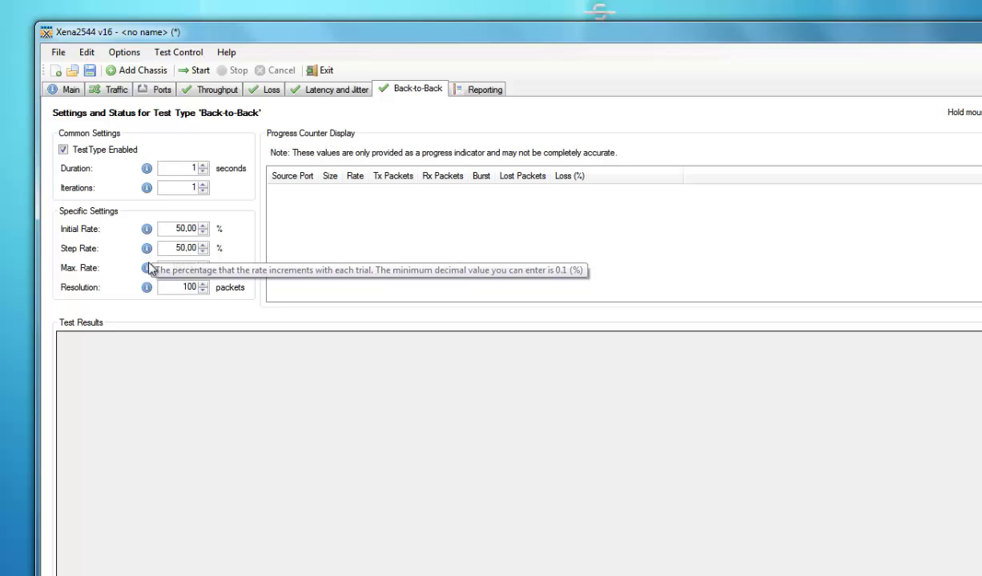
Disable the Back-to-Back, Latency and Jitter, and Loss test types, keeping only Throughput enabled.
left_click(63, 149)
left_click(328, 90)
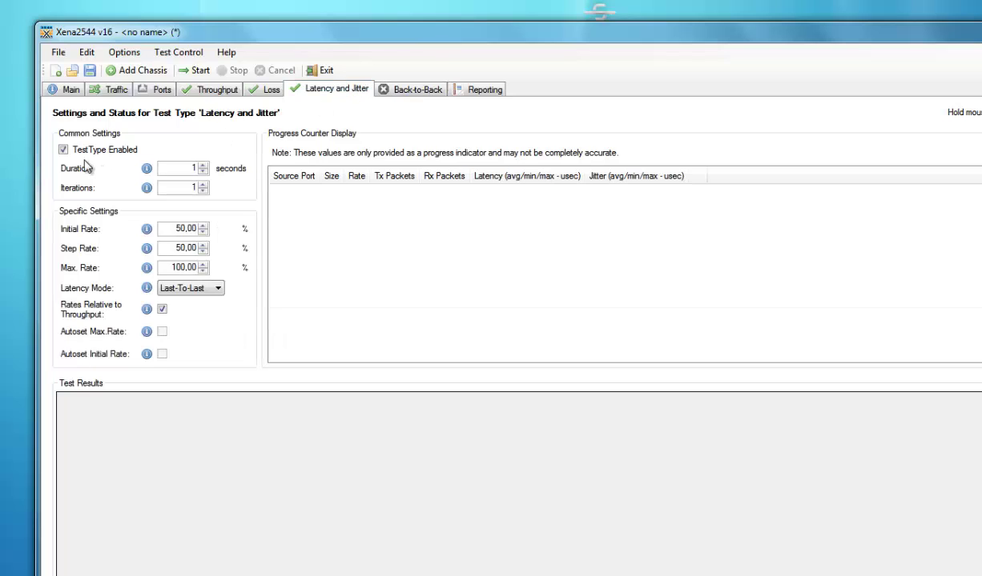
left_click(62, 150)
left_click(252, 90)
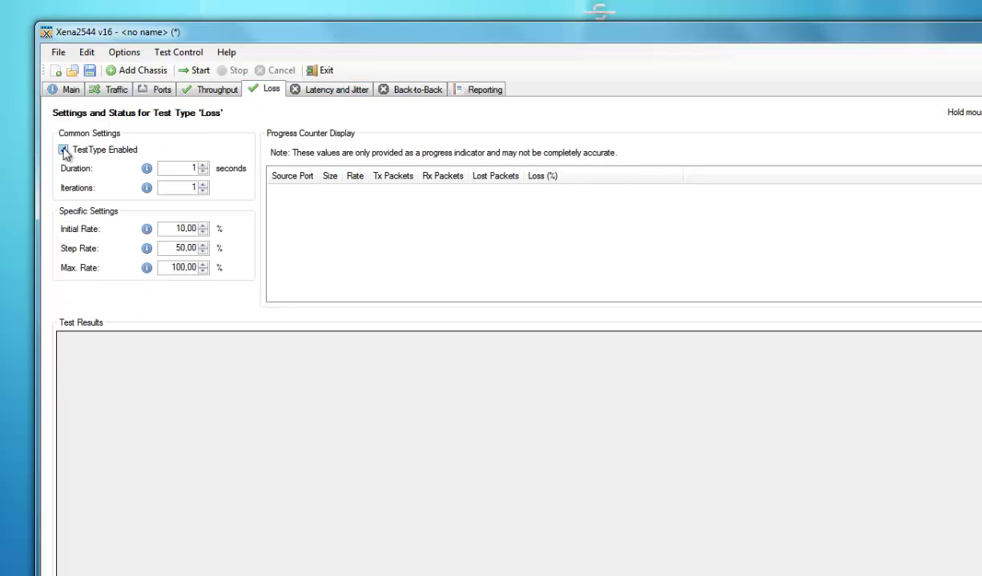
left_click(63, 149)
left_click(213, 93)
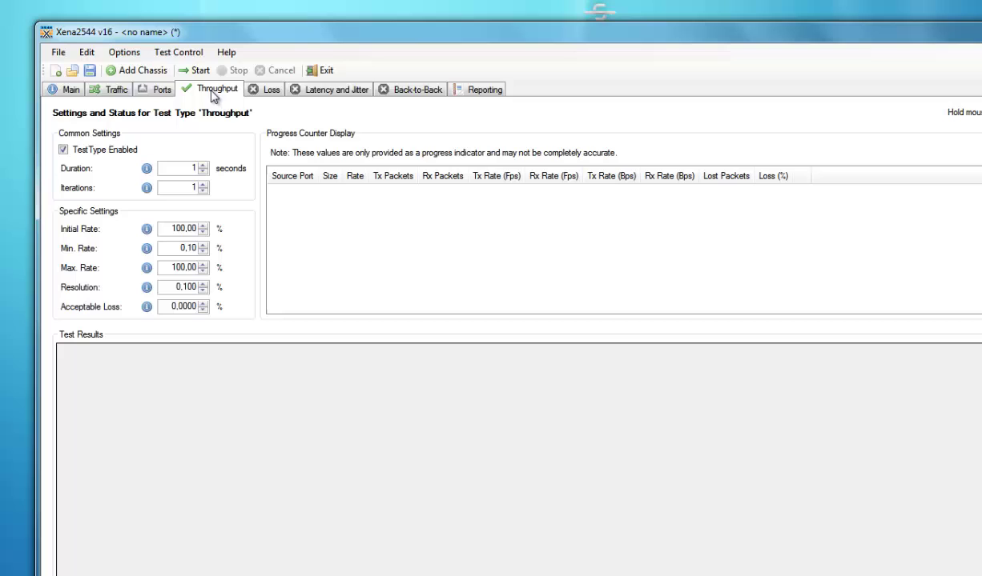
Fill in the report's customer service ID, customer access ID and the comment "First test", keeping only the PDF report format.
left_click(478, 93)
left_click(194, 145)
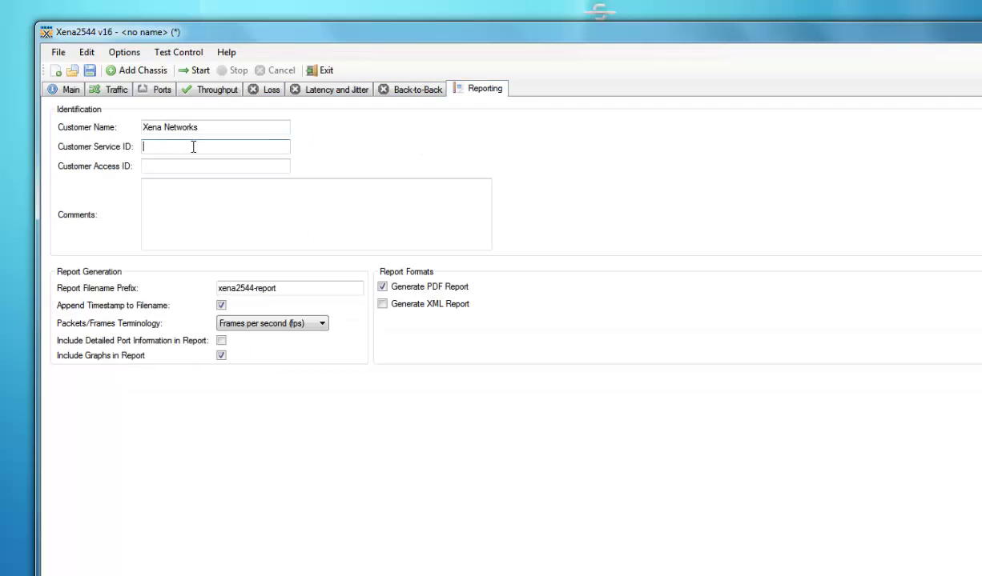
type("111")
left_click(184, 165)
type("222")
left_click(180, 194)
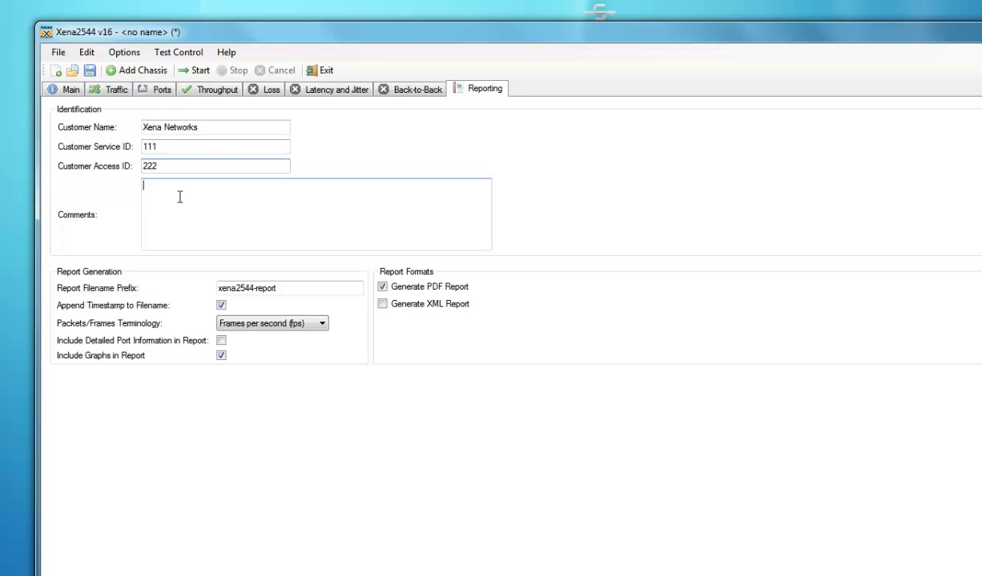
type("First ")
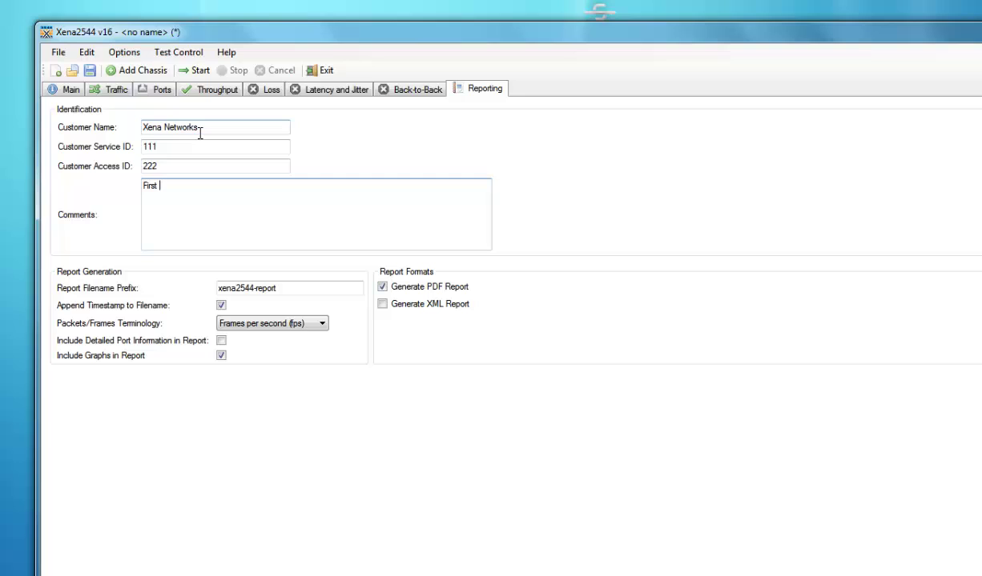
type("test")
left_click(384, 306)
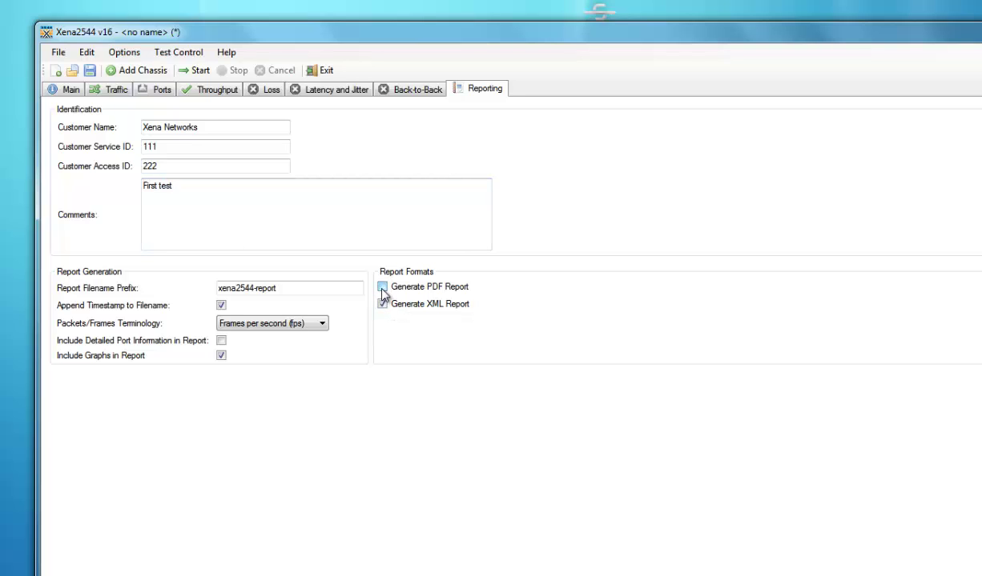
left_click(384, 307)
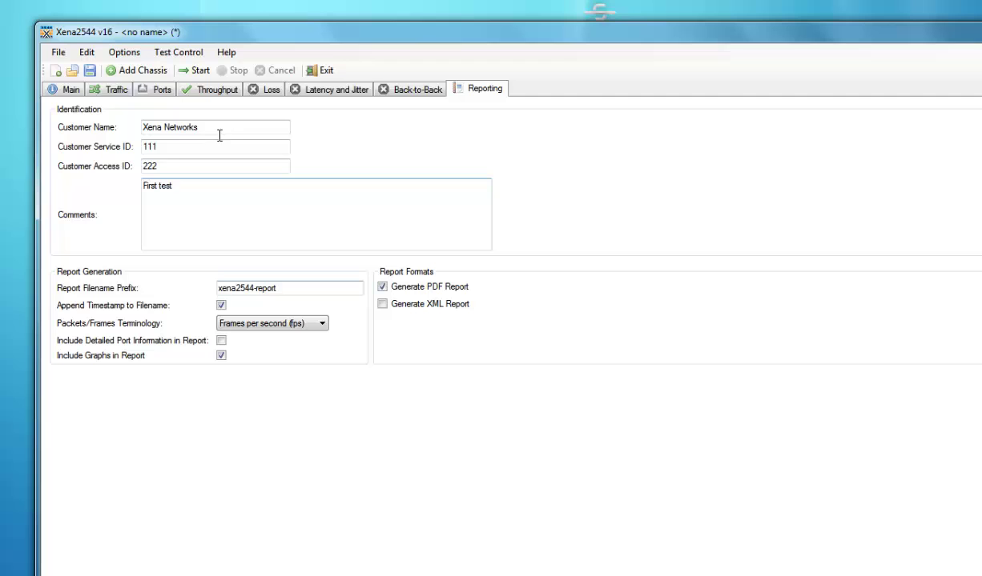
Save the test configuration as first_test_v1 and start the test.
left_click(91, 74)
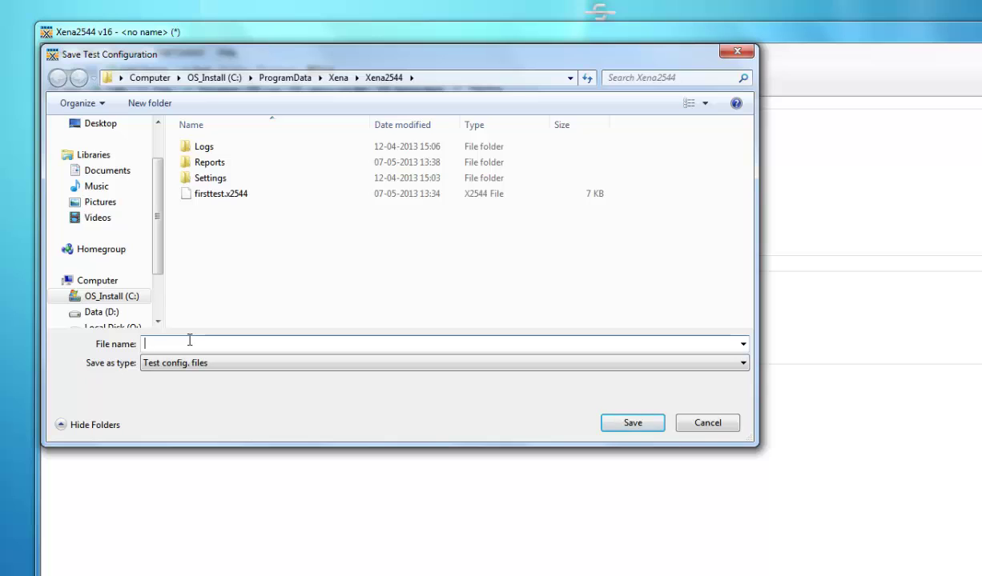
type("first")
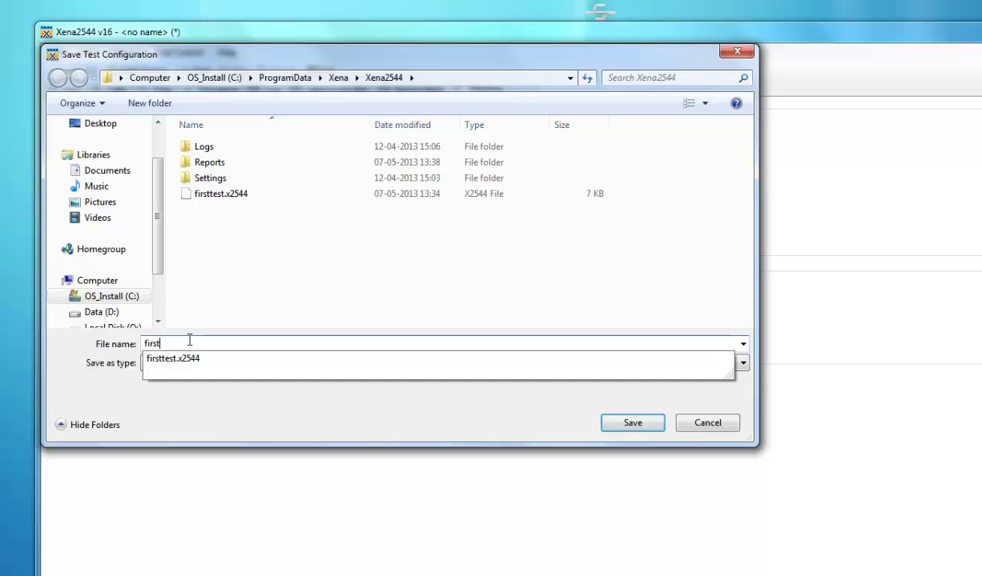
type("_test_v1")
key("Return")
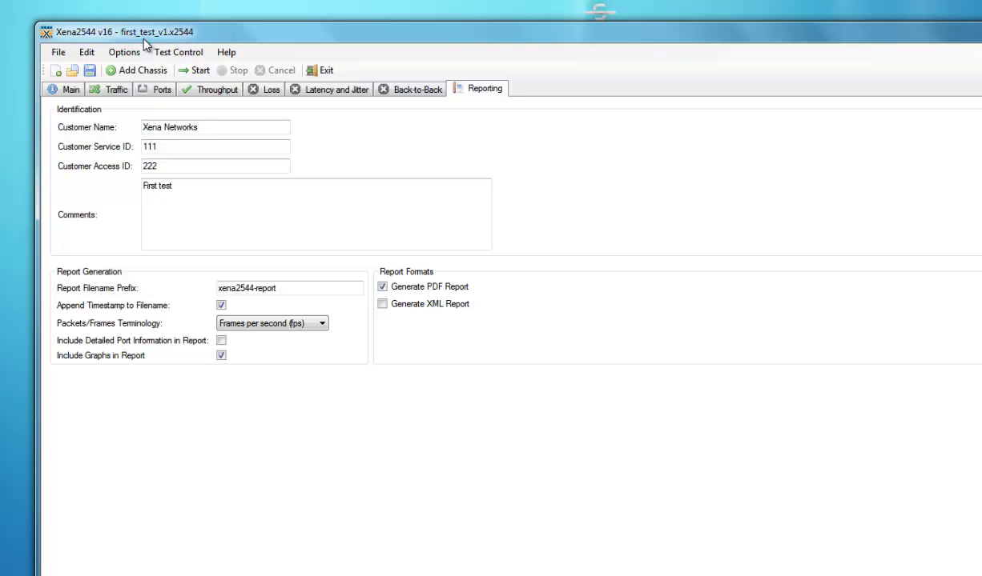
left_click(197, 73)
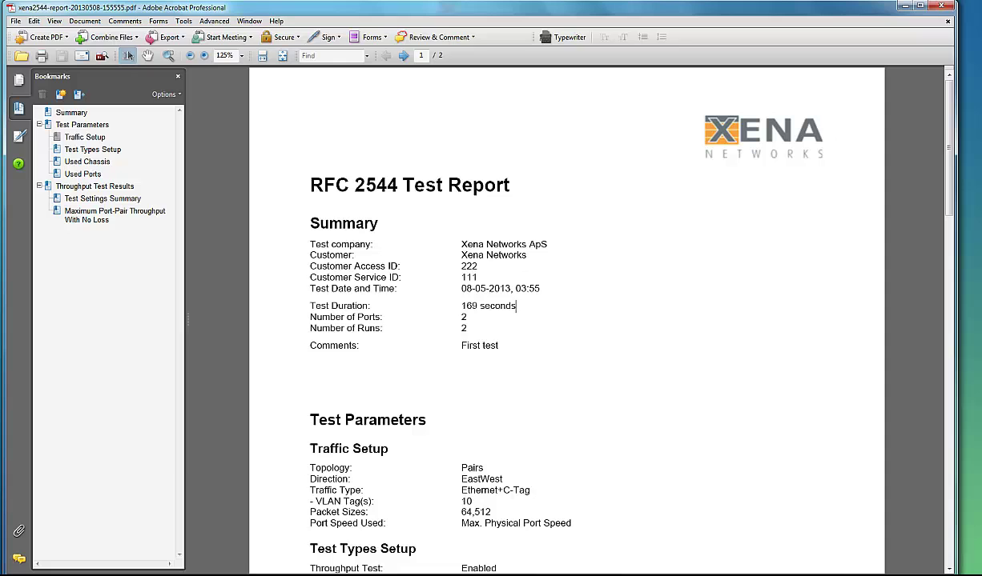
Examine the PDF test report from its summary and parameters to the throughput results and chart, and return to Xena2544.
scroll(332, 272, "down", 3)
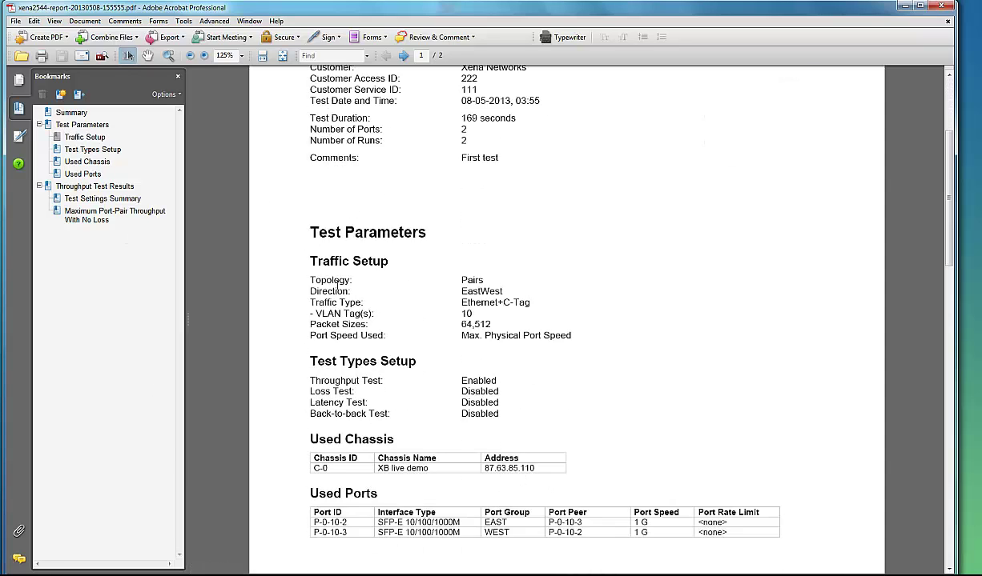
scroll(342, 293, "down", 17)
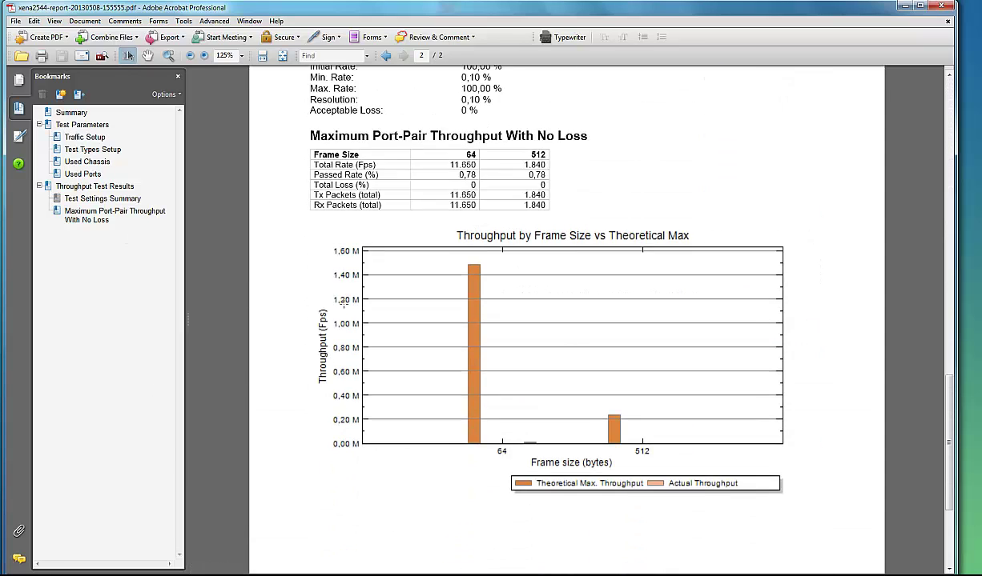
scroll(342, 301, "down", 3)
scroll(344, 302, "up", 20)
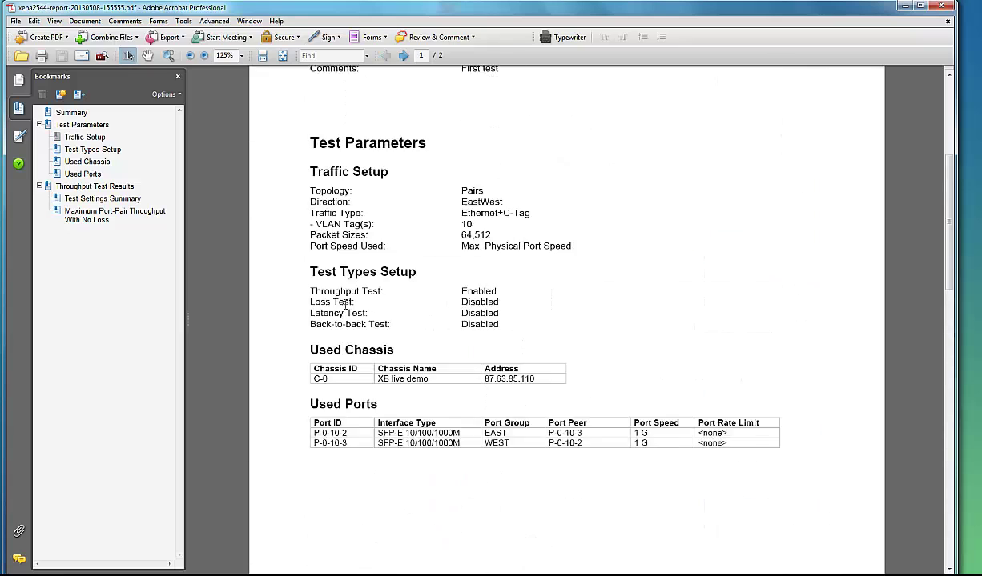
scroll(344, 303, "up", 4)
key("alt+Tab")
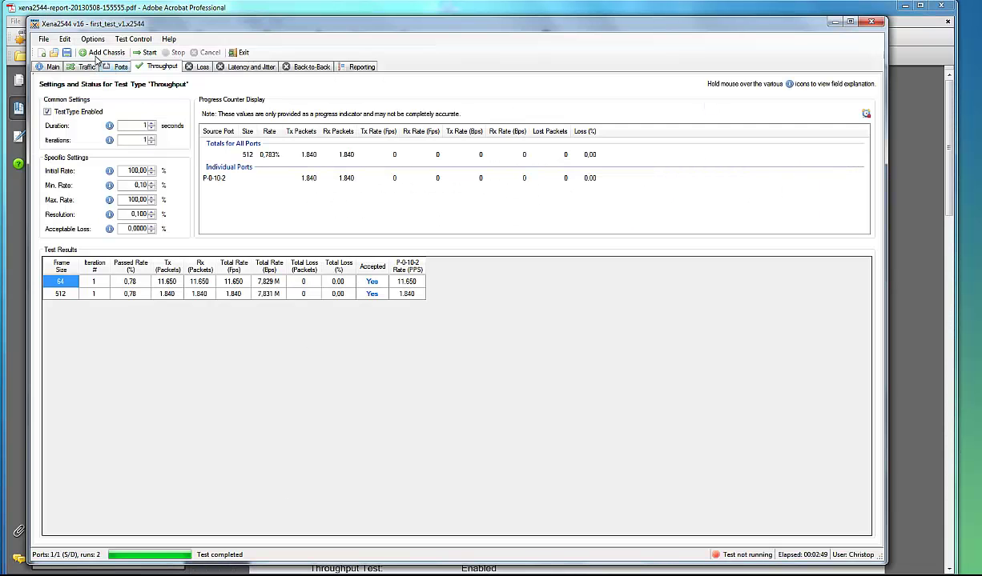
left_click(92, 38)
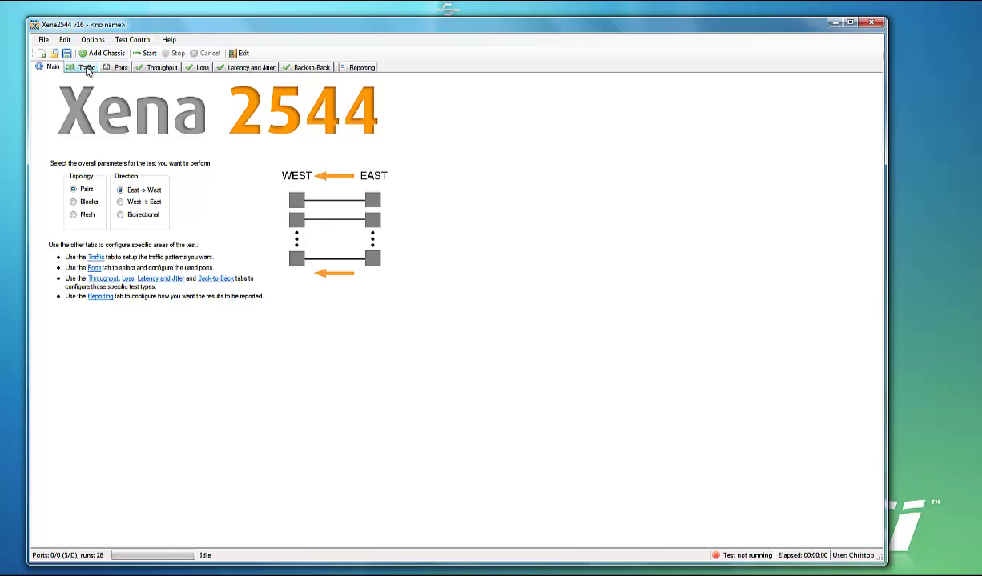
Try adding a VLAN customer tag, a VLAN service tag and an MPLS header to the packet composition, and remove all three.
left_click(86, 68)
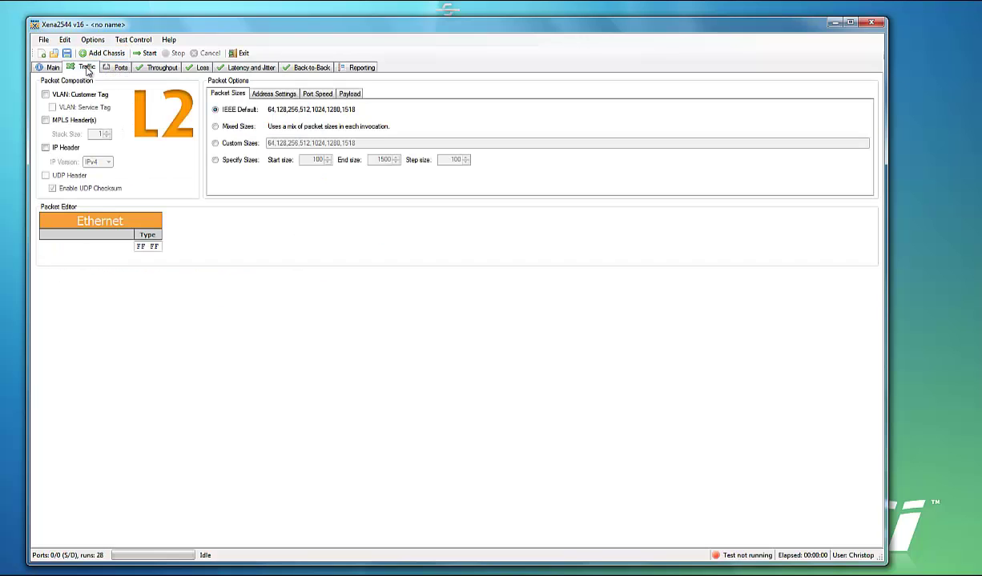
left_click(46, 94)
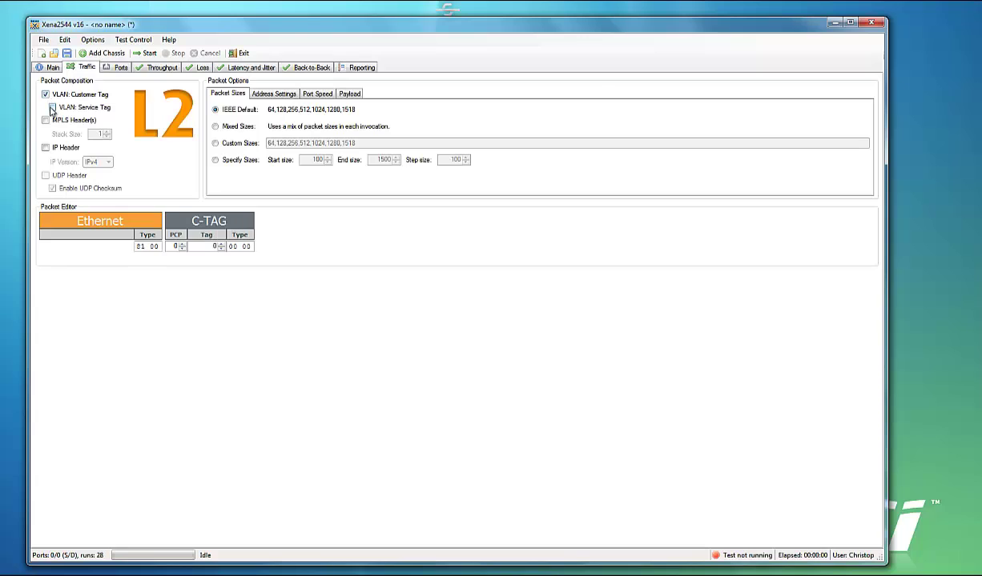
left_click(52, 107)
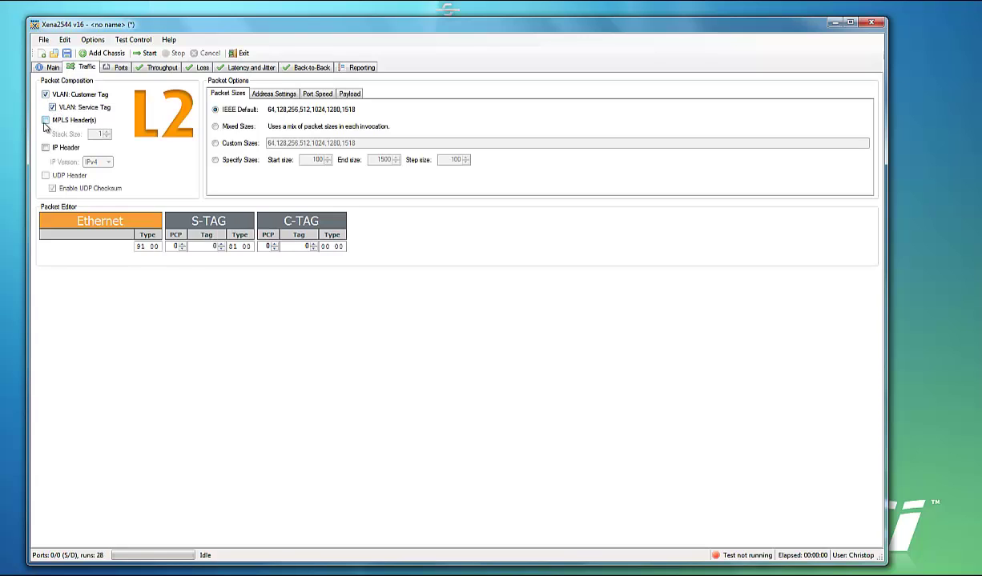
left_click(45, 121)
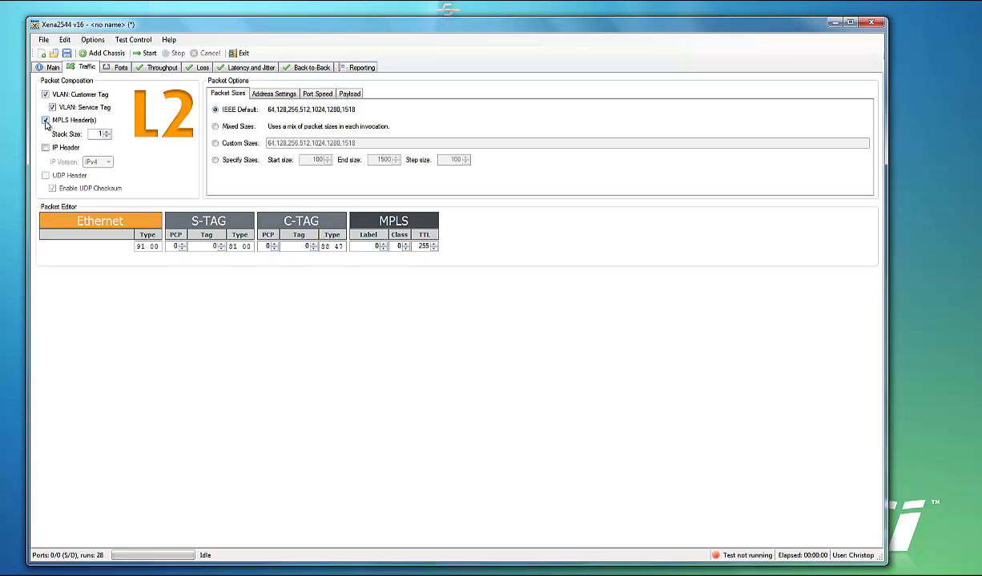
left_click(45, 120)
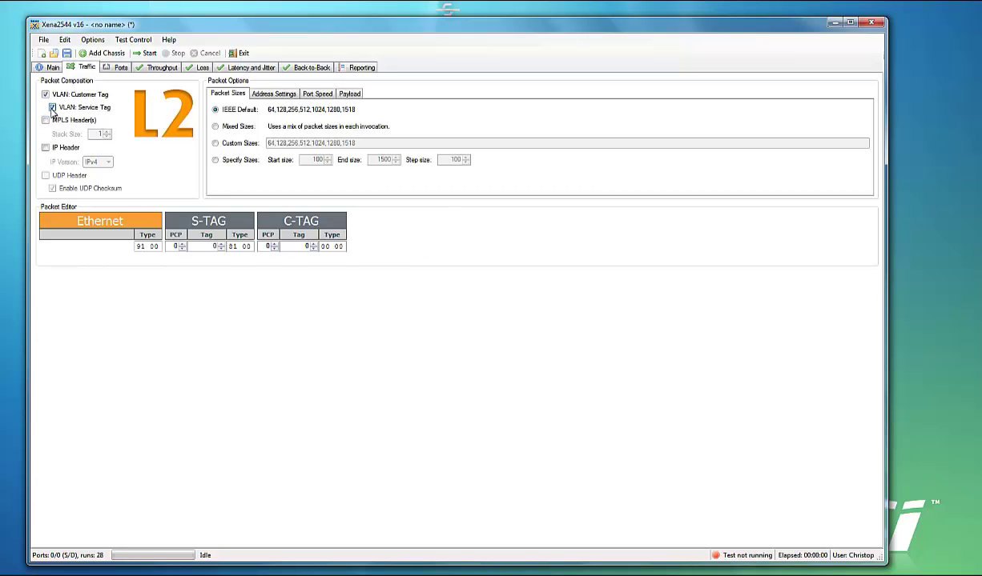
left_click(52, 107)
left_click(45, 94)
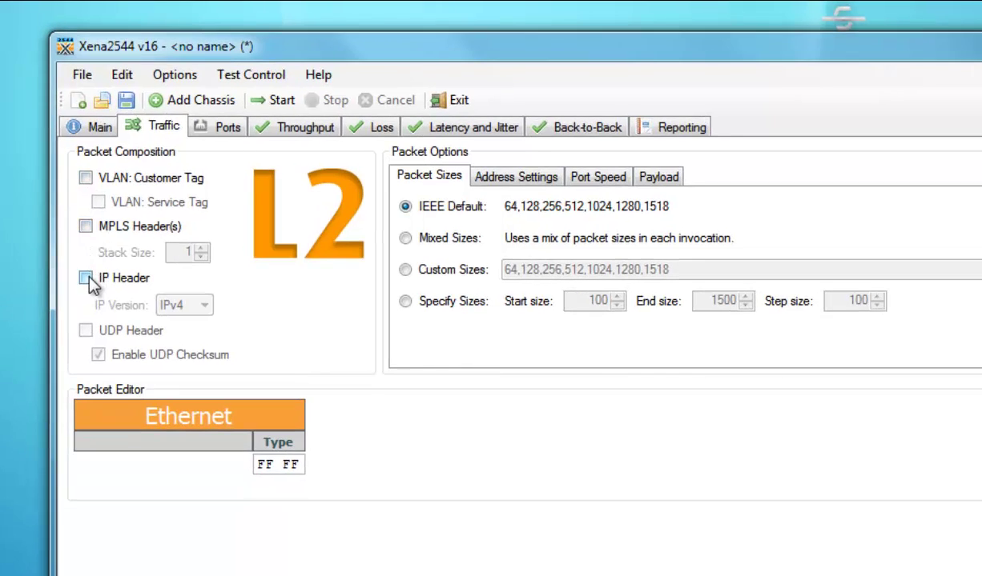
Add an IP header to the packet composition, trying IPv6 as the IP version before setting it back to IPv4.
left_click(78, 257)
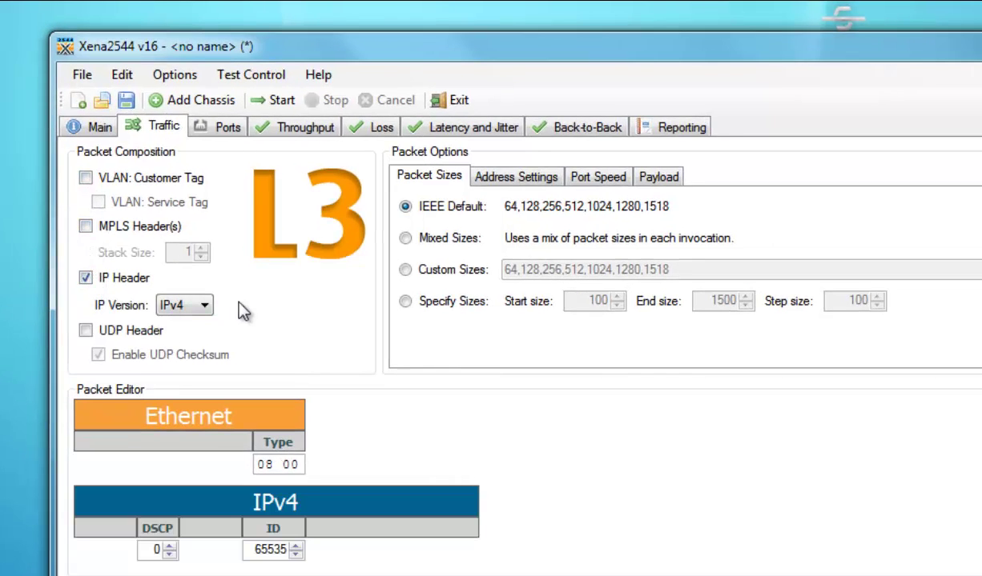
left_click(208, 309)
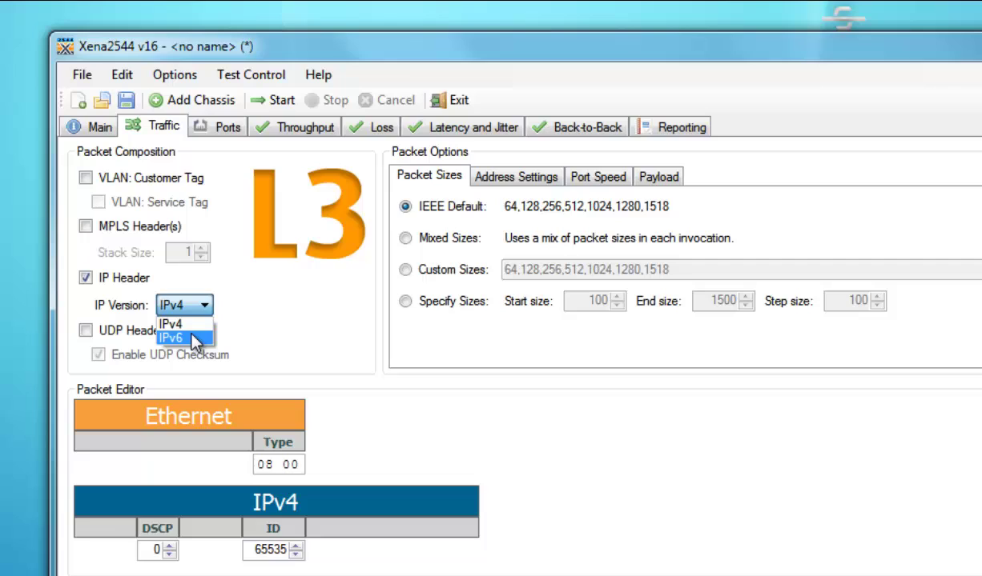
left_click(189, 334)
left_click(203, 311)
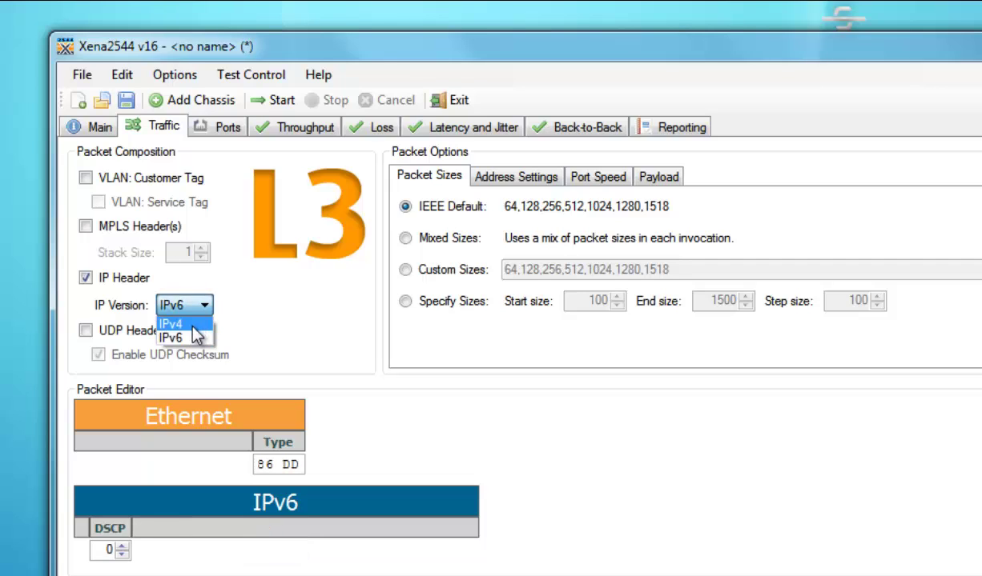
left_click(192, 326)
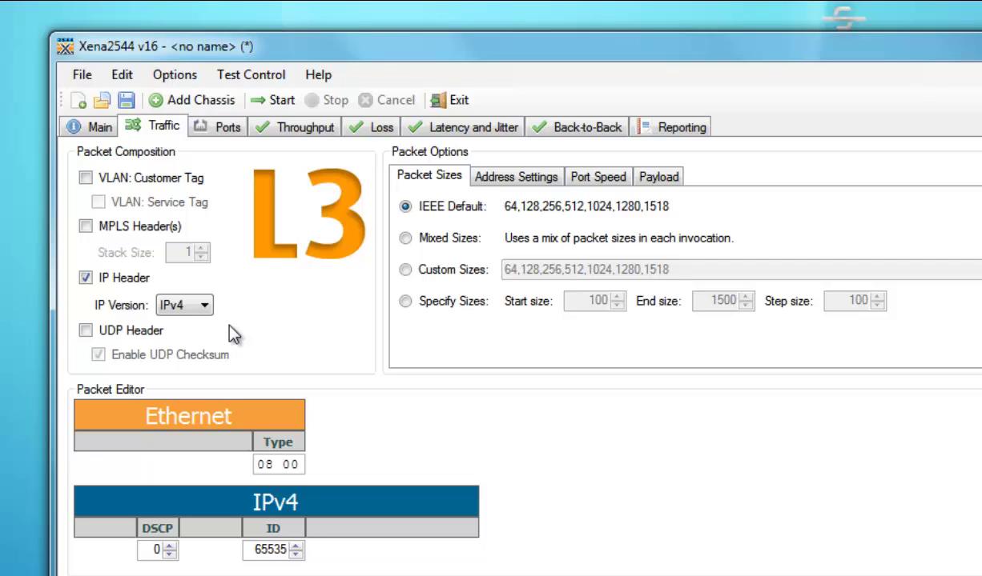
Mark Port 0 and Port 3 of Module 11 as used and limit the port list to used ports.
left_click(226, 130)
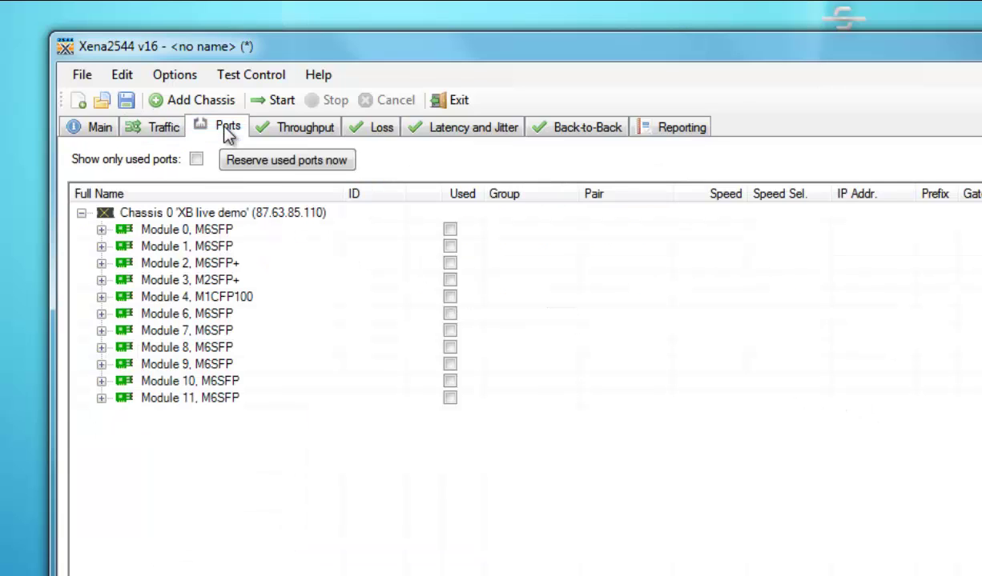
left_click(101, 398)
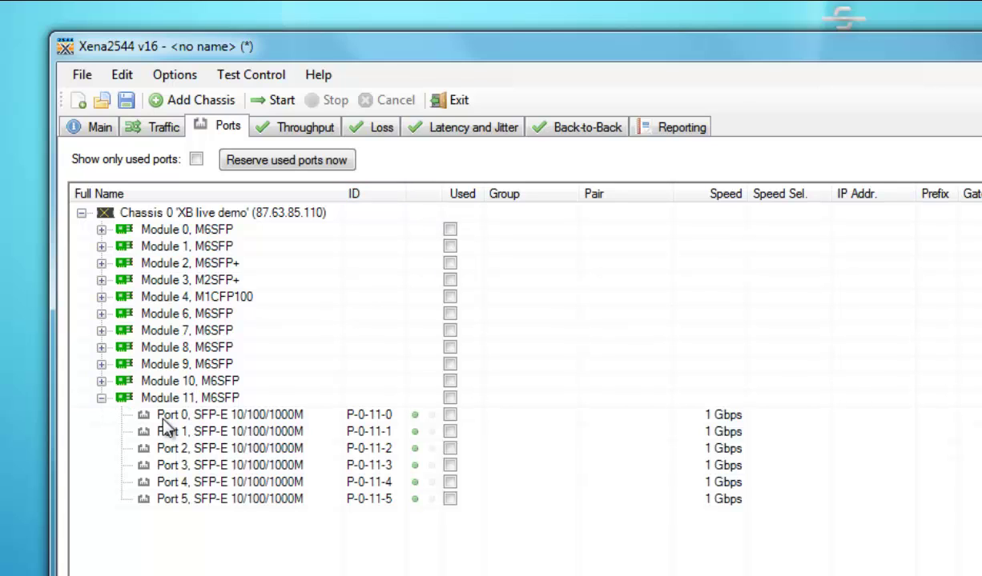
left_click(450, 415)
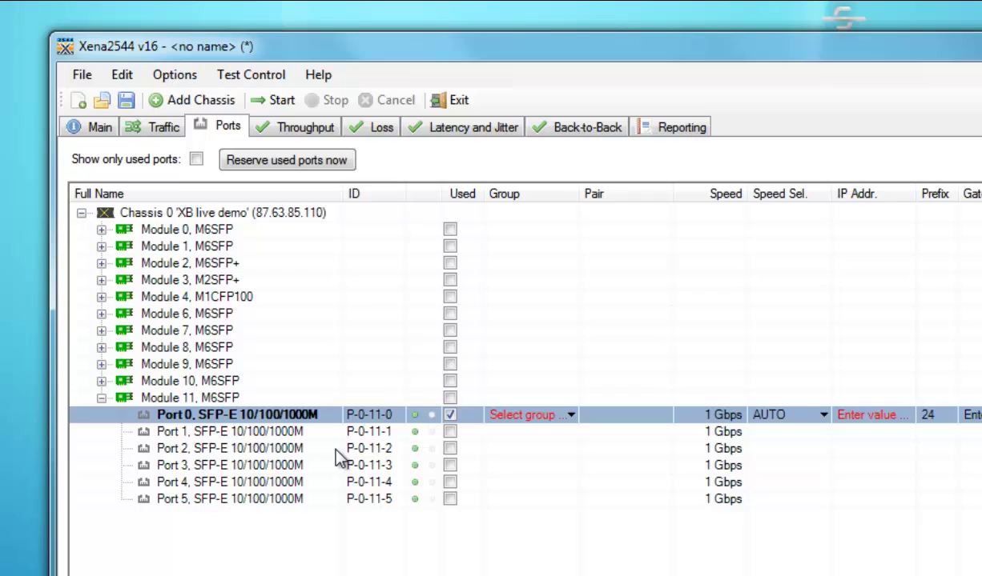
left_click(450, 465)
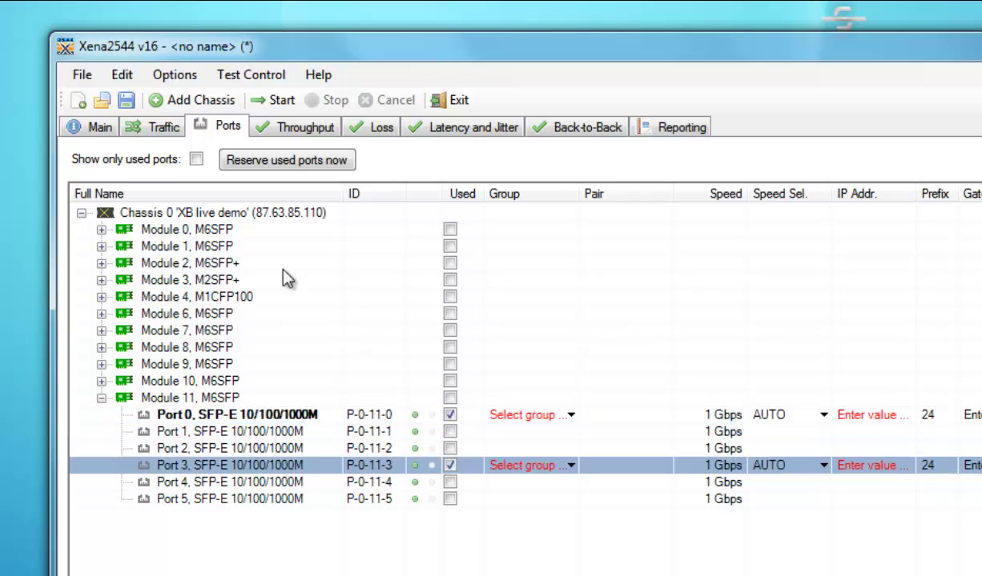
left_click(196, 160)
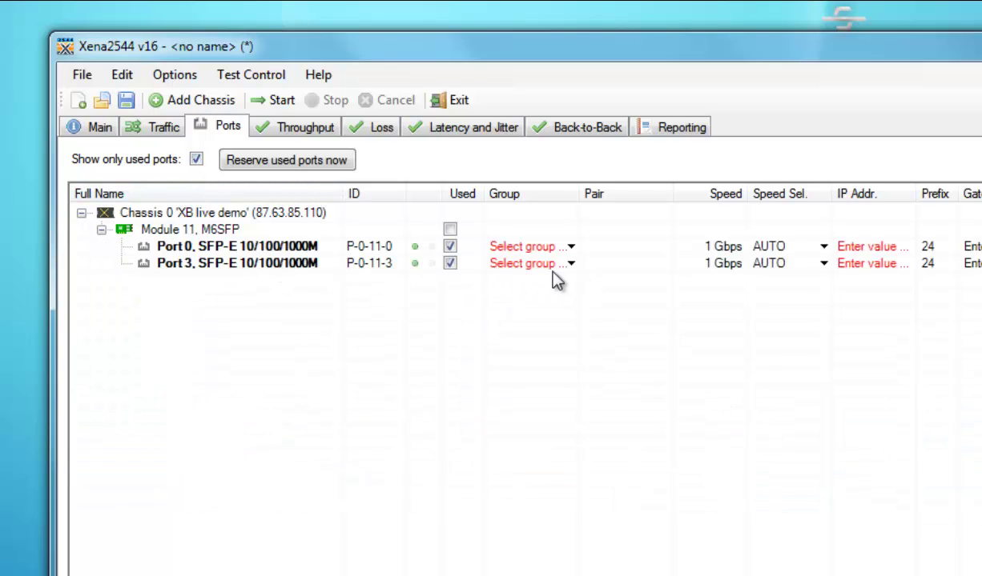
Assign Port 0 to group EAST and Port 3 to group WEST, and pair Port 0 with P-0-11-3.
left_click(536, 248)
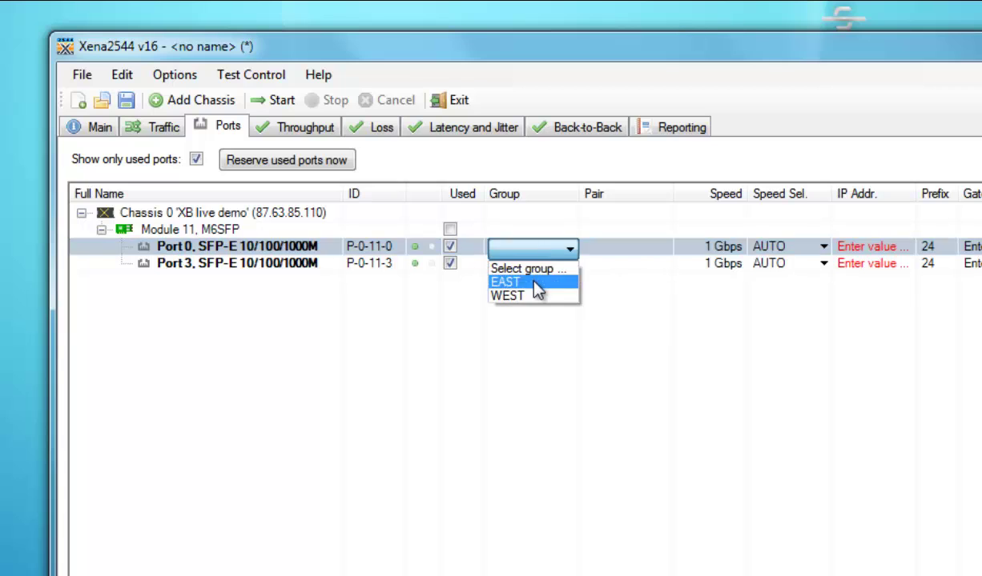
left_click(530, 280)
left_click(525, 266)
left_click(529, 312)
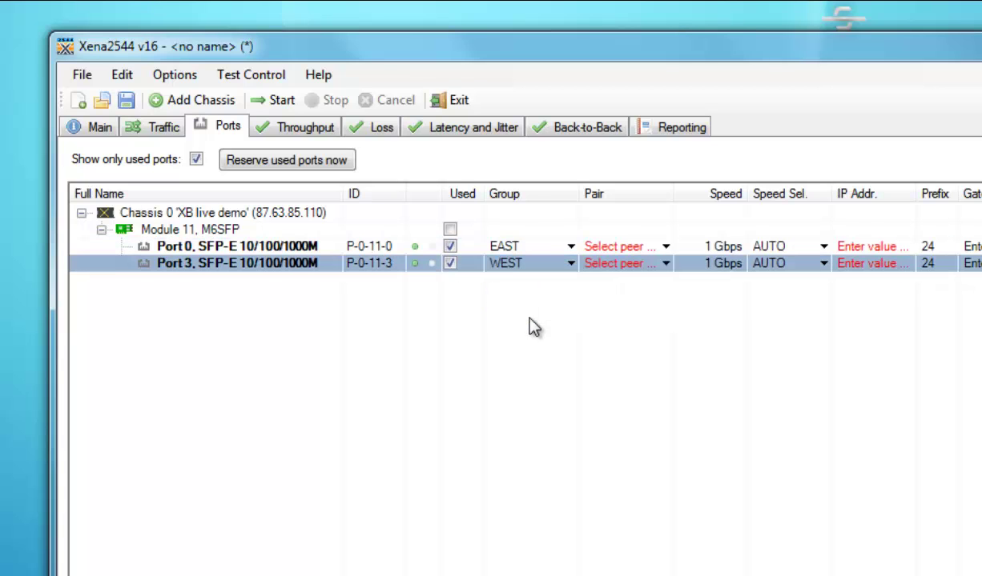
left_click(610, 247)
left_click(625, 294)
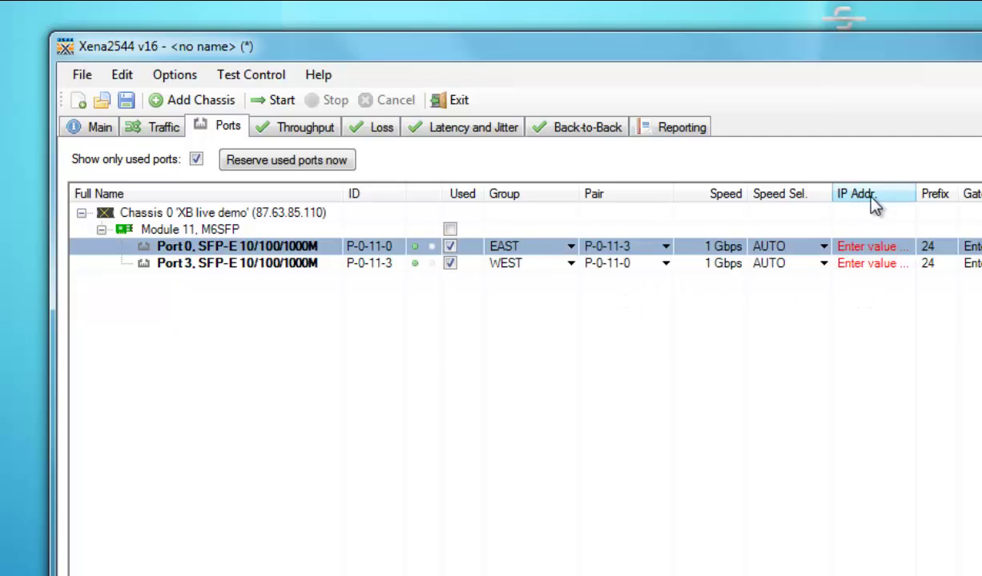
Set the IP address of Port 0 to 10.0.0.2 and of Port 3 to 20.0.0.2.
left_click(872, 248)
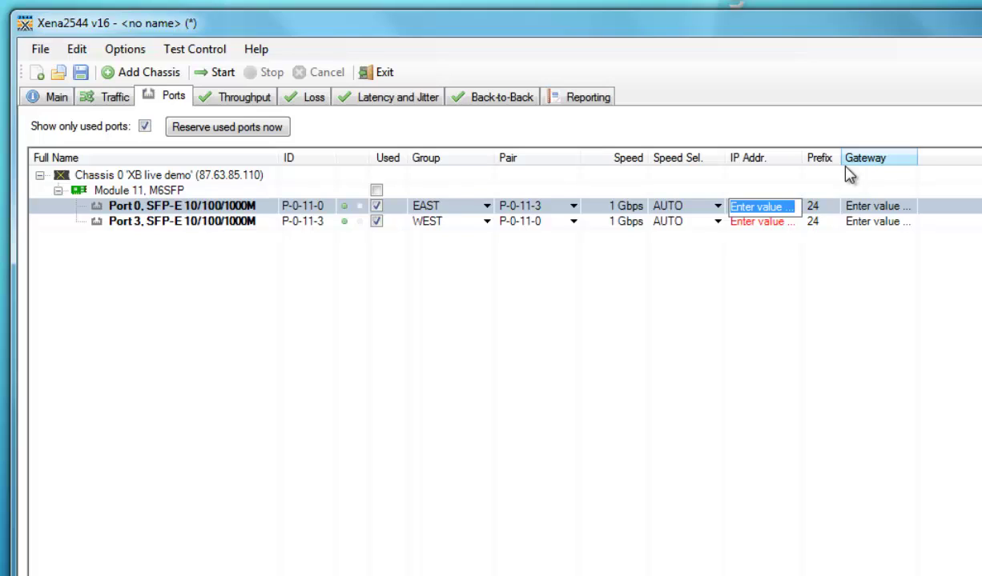
type("10")
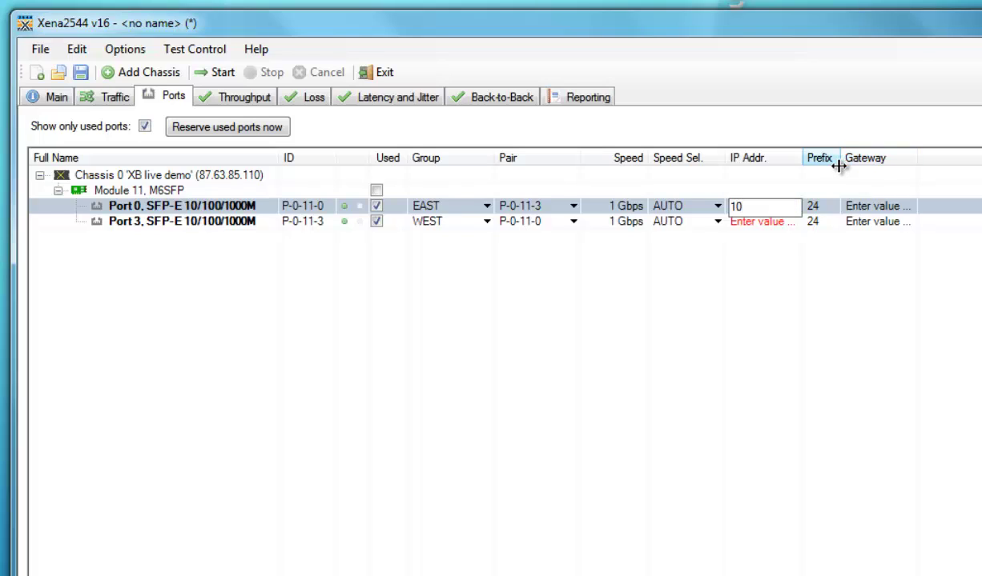
type(".0.0")
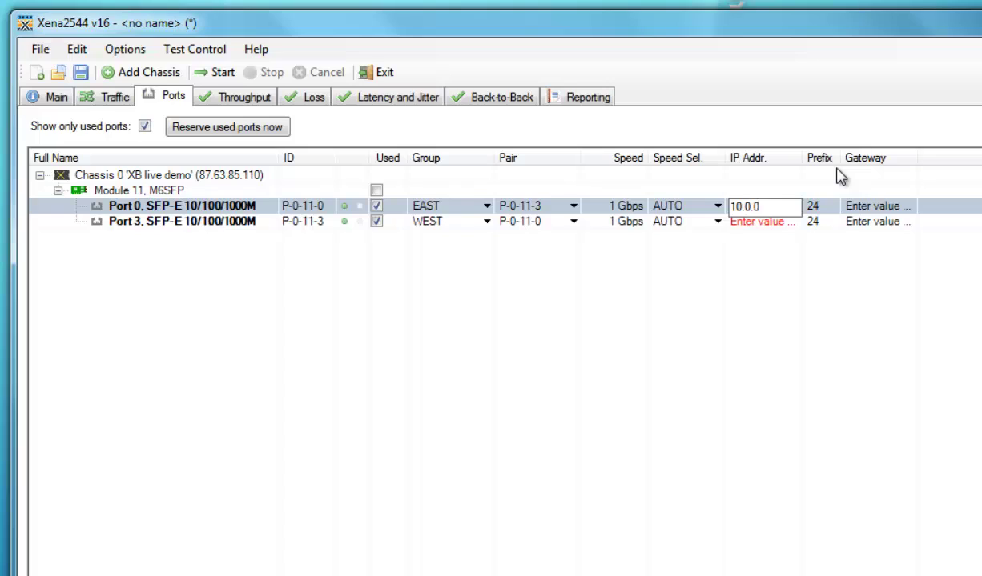
type(".2")
left_click(765, 254)
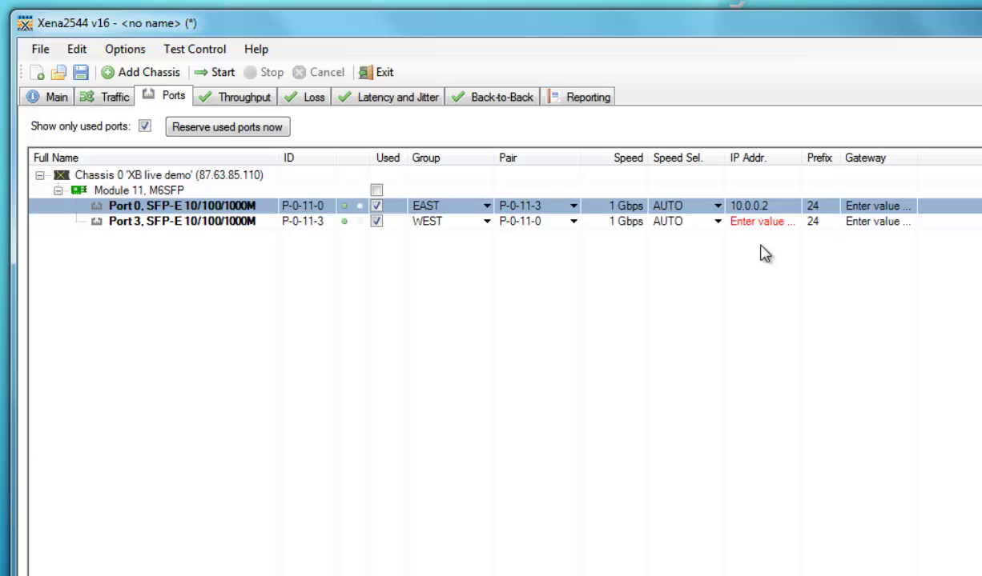
left_click(761, 223)
left_click(760, 221)
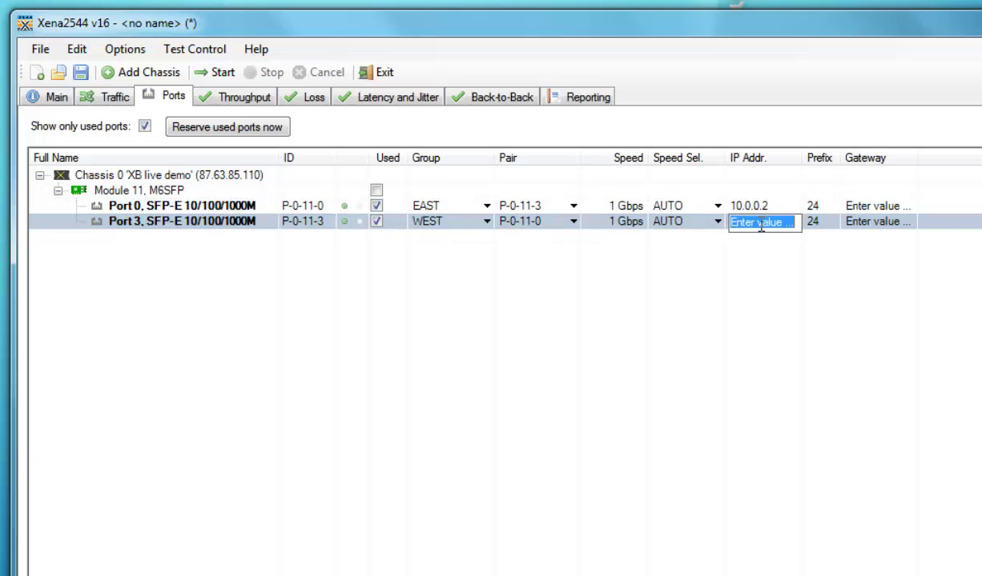
type("20")
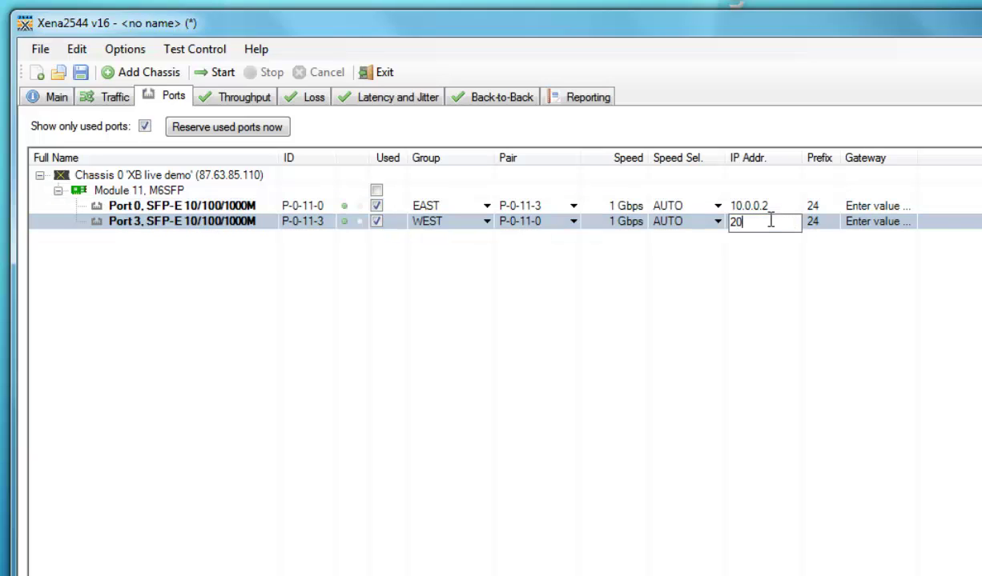
type(".0.0.2")
key("Return")
Set the gateway of Port 0 to 10.0.0.1 and of Port 3 to 20.0.0.1.
left_click(861, 206)
left_click(862, 207)
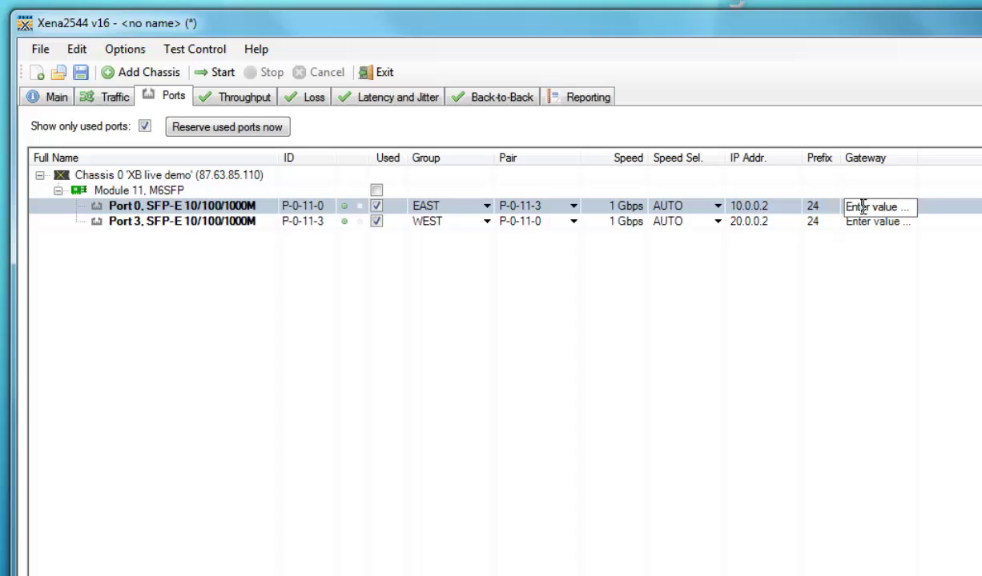
left_click_drag(912, 208, 832, 210)
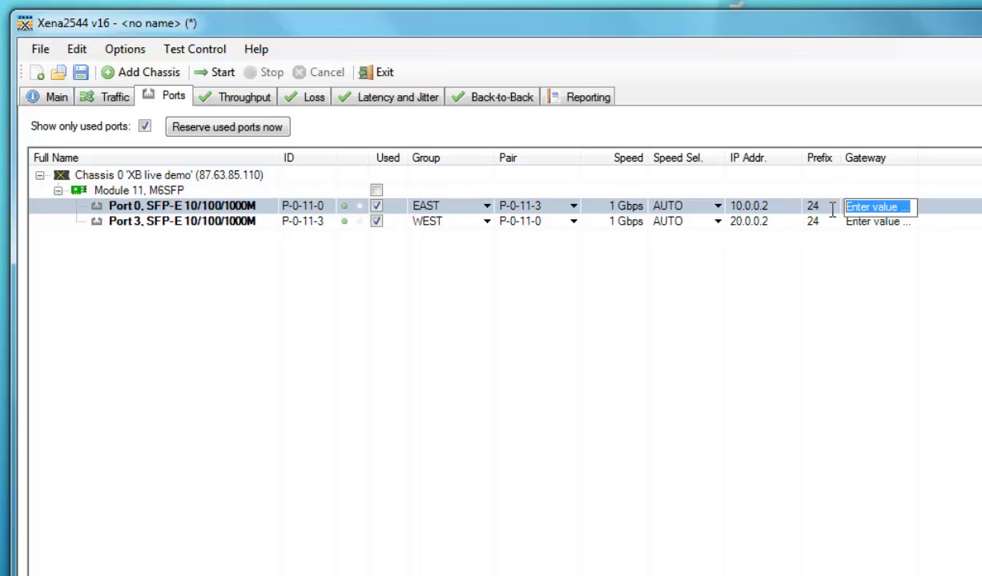
type("10.0.0.1")
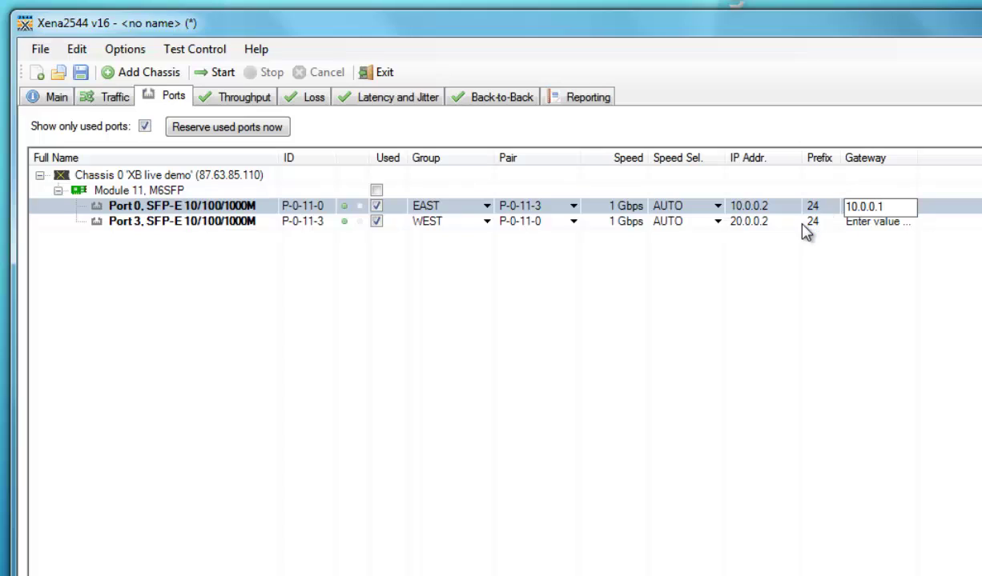
key("Return")
type("2")
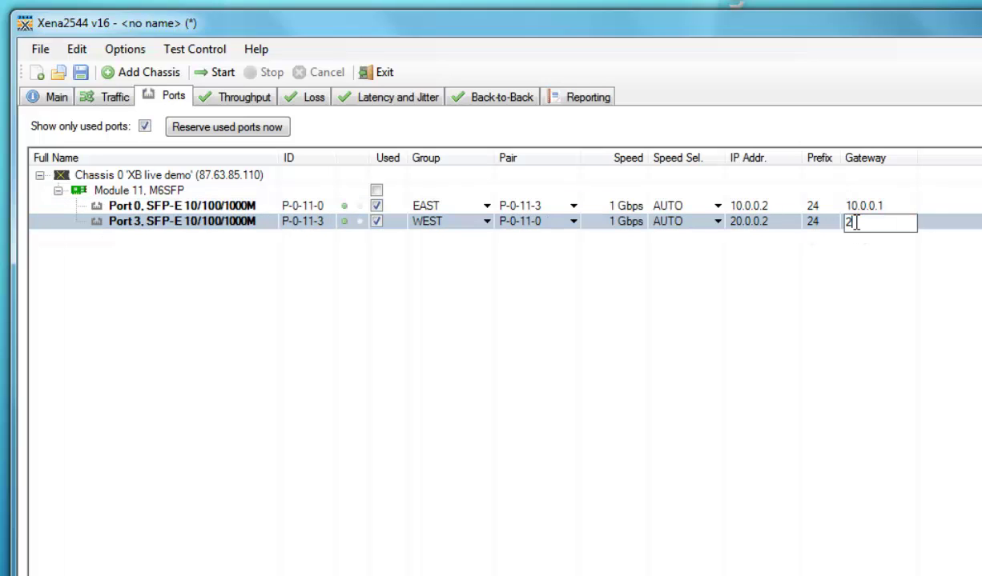
type("0.0.0.1")
left_click(784, 276)
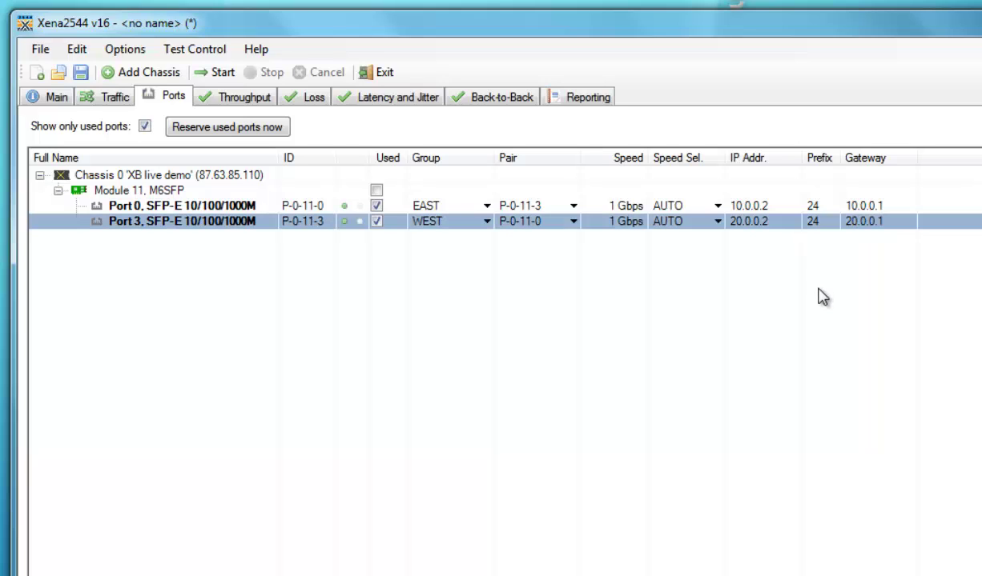
Save the test configuration as ipcofig and open the throughput test settings.
left_click(80, 72)
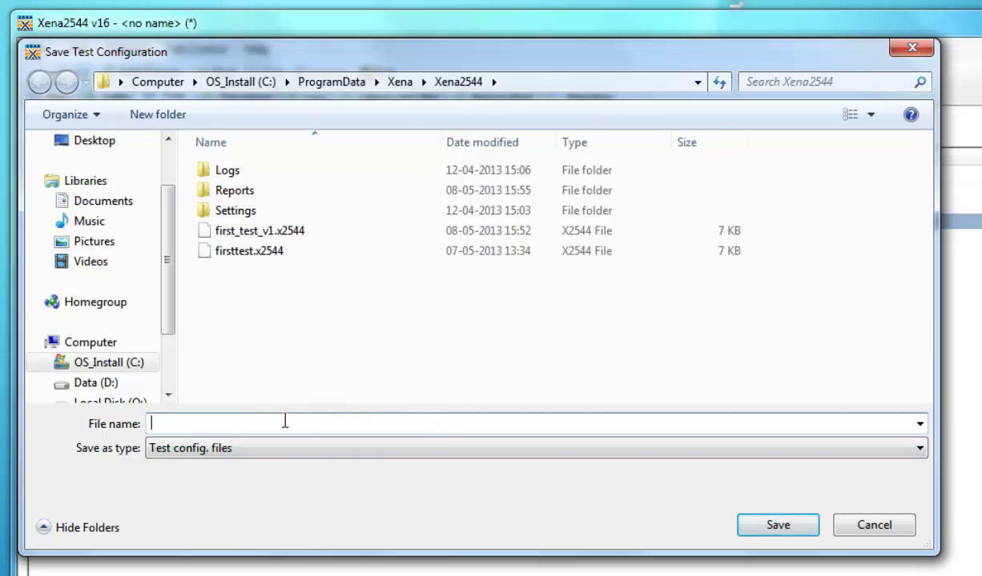
type("ipcofig")
left_click(776, 524)
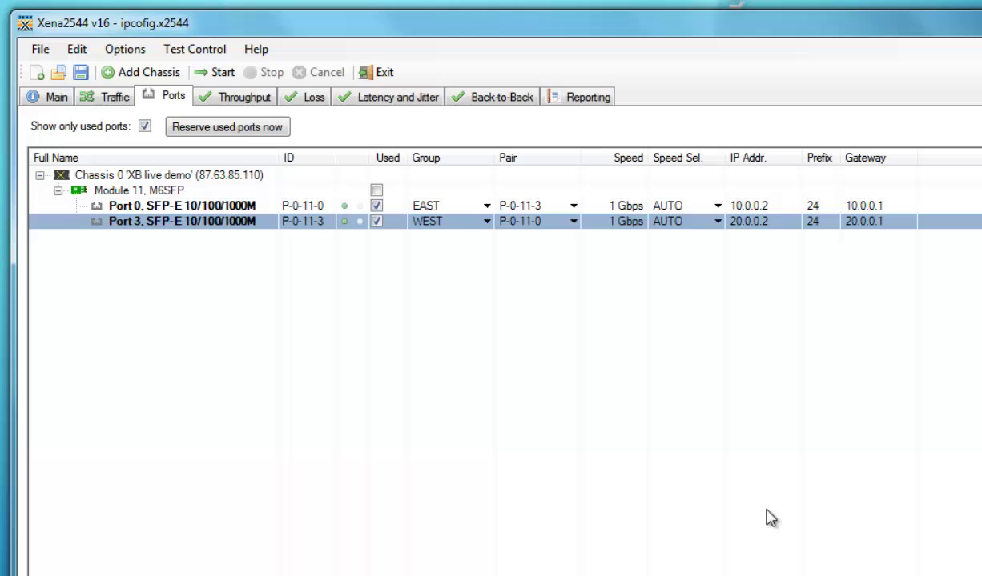
left_click(234, 96)
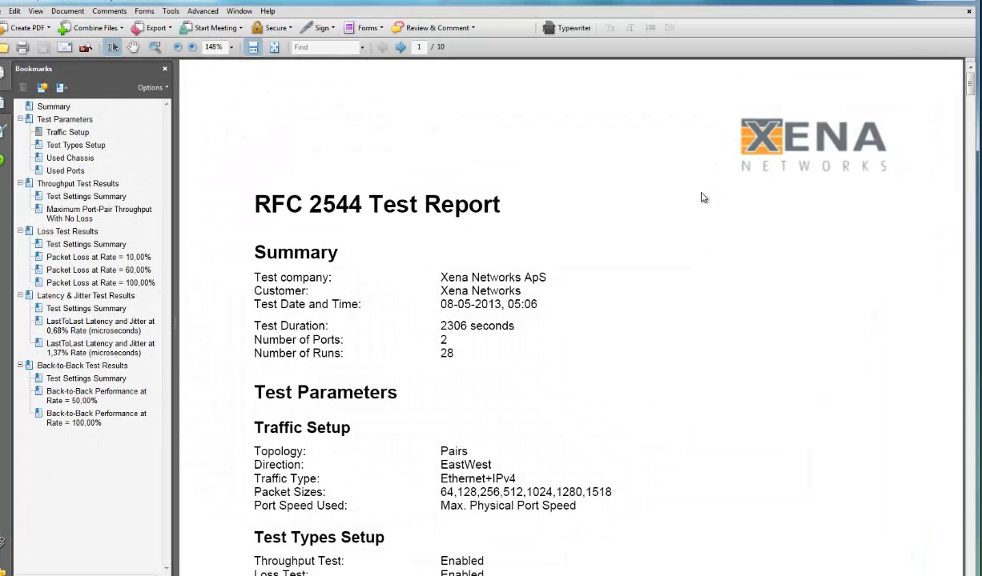
Examine the RFC 2544 PDF report from the test parameters through the throughput results to the packet loss tables and charts.
scroll(455, 426, "down", 5)
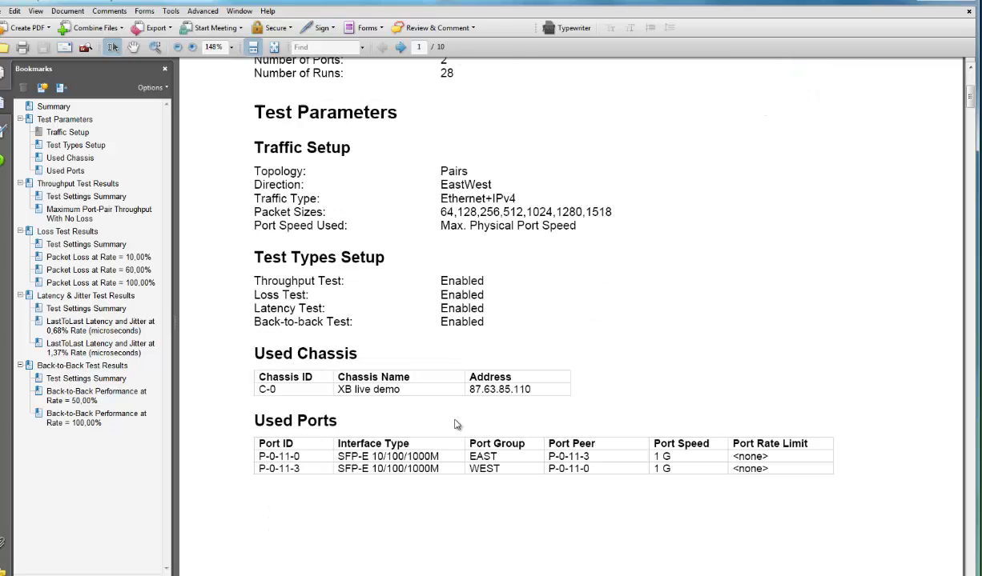
scroll(456, 425, "down", 10)
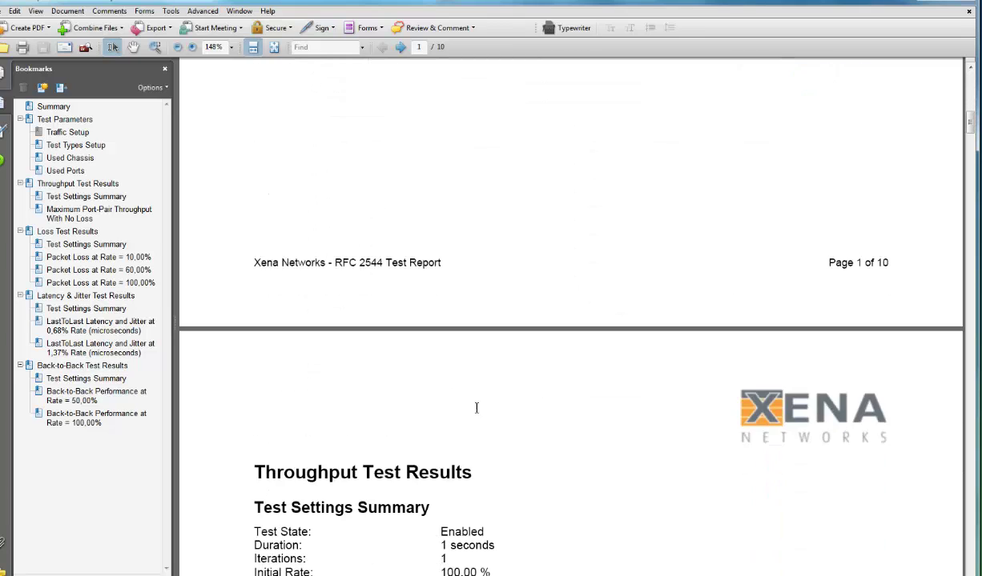
scroll(475, 408, "down", 15)
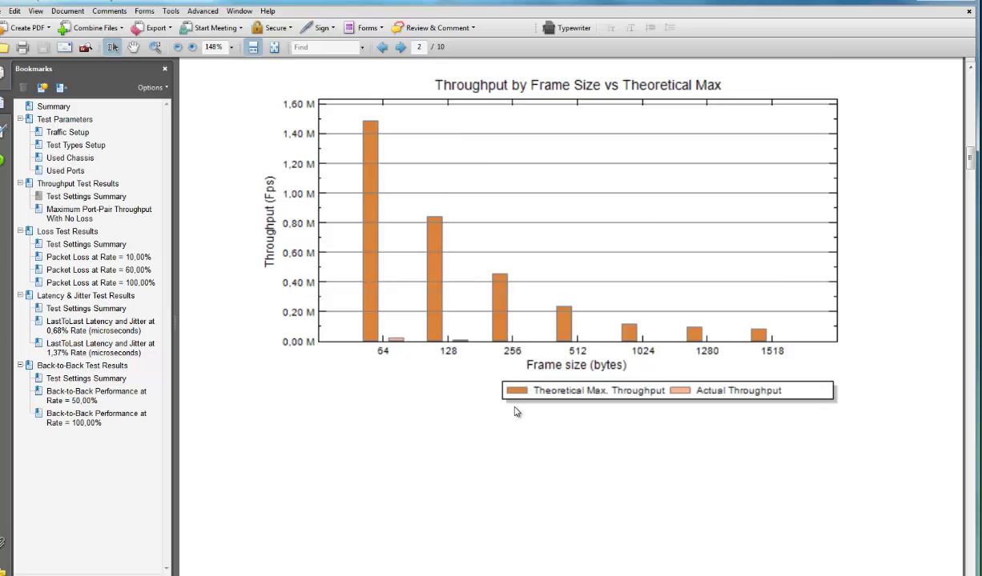
scroll(515, 412, "down", 15)
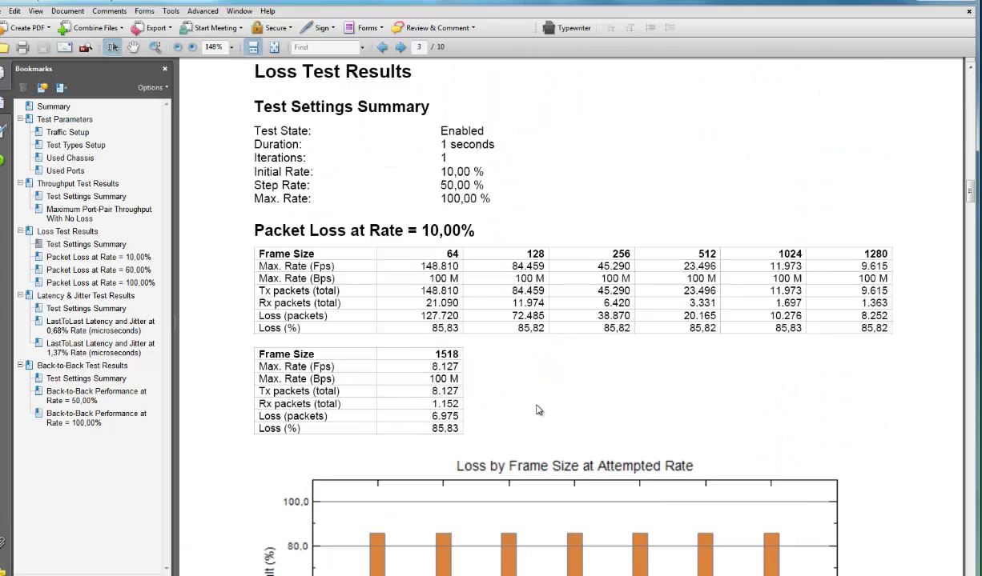
scroll(540, 410, "down", 15)
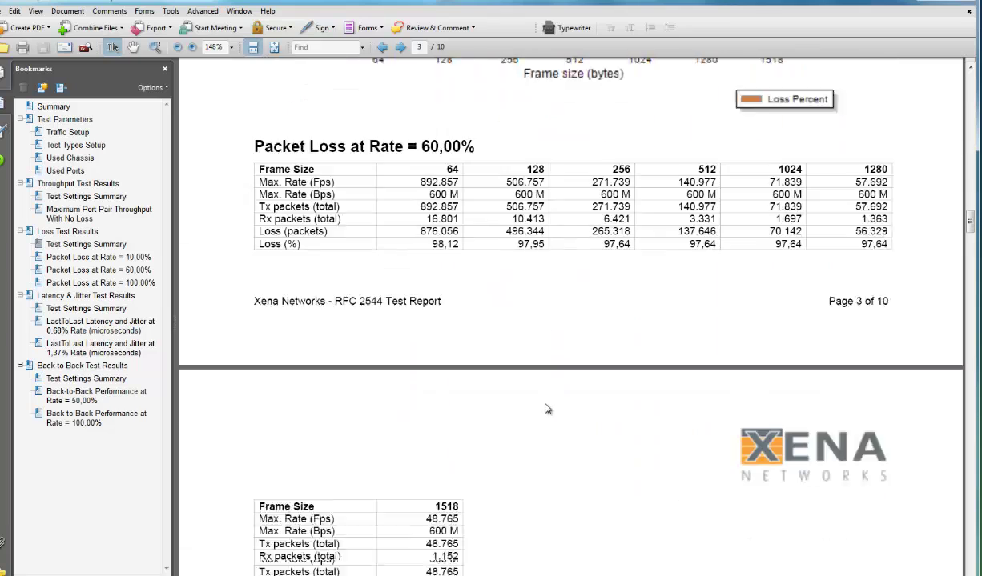
scroll(545, 404, "down", 5)
left_click(176, 47)
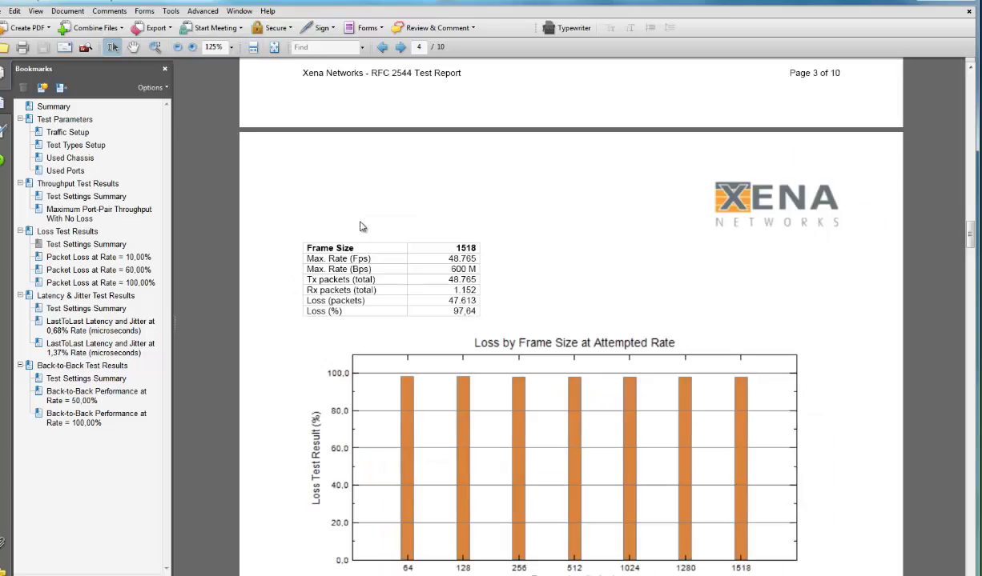